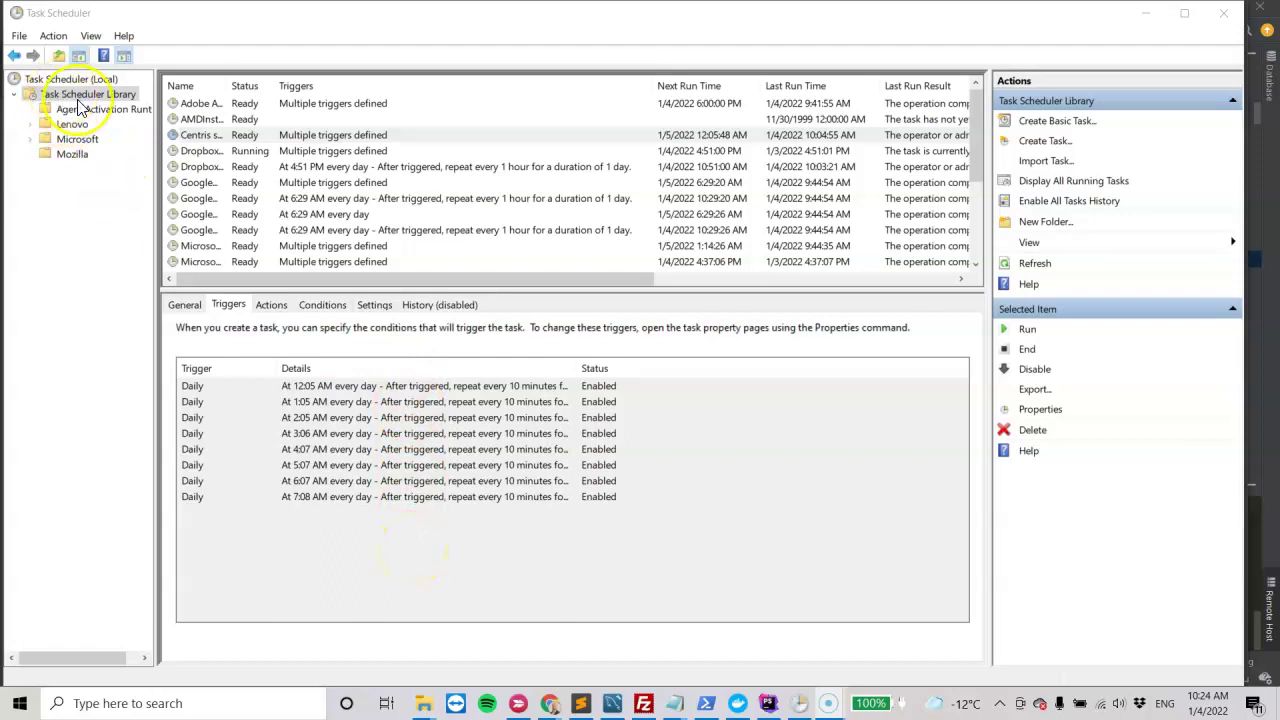
Step: Start searching the computer for an app to reach Task Scheduler
left_click(110, 705)
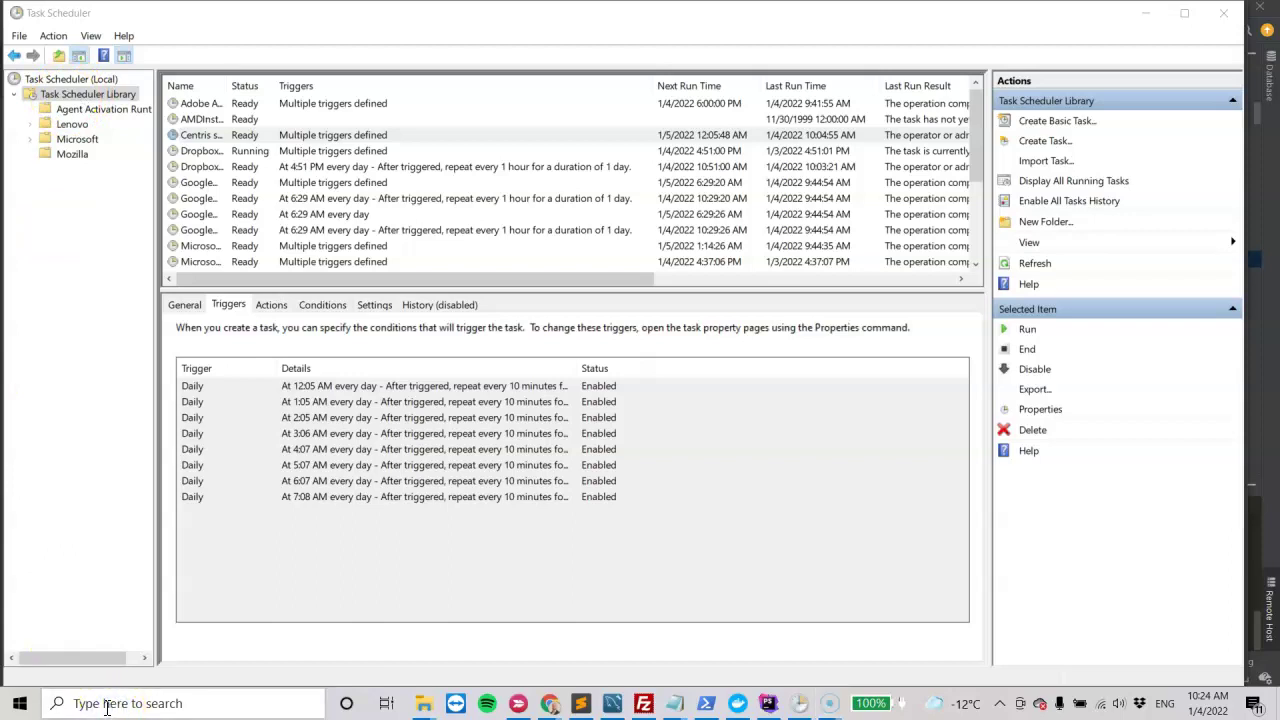
type("task scheduler")
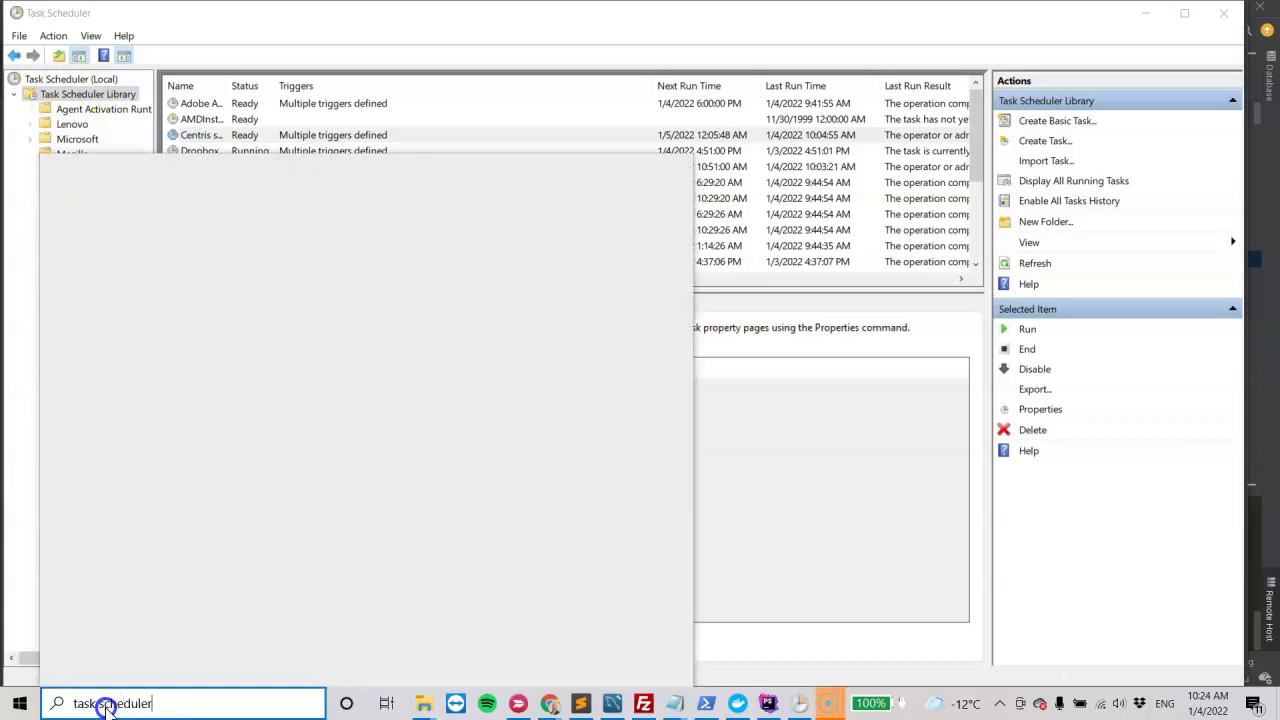
left_click(28, 106)
right_click(78, 97)
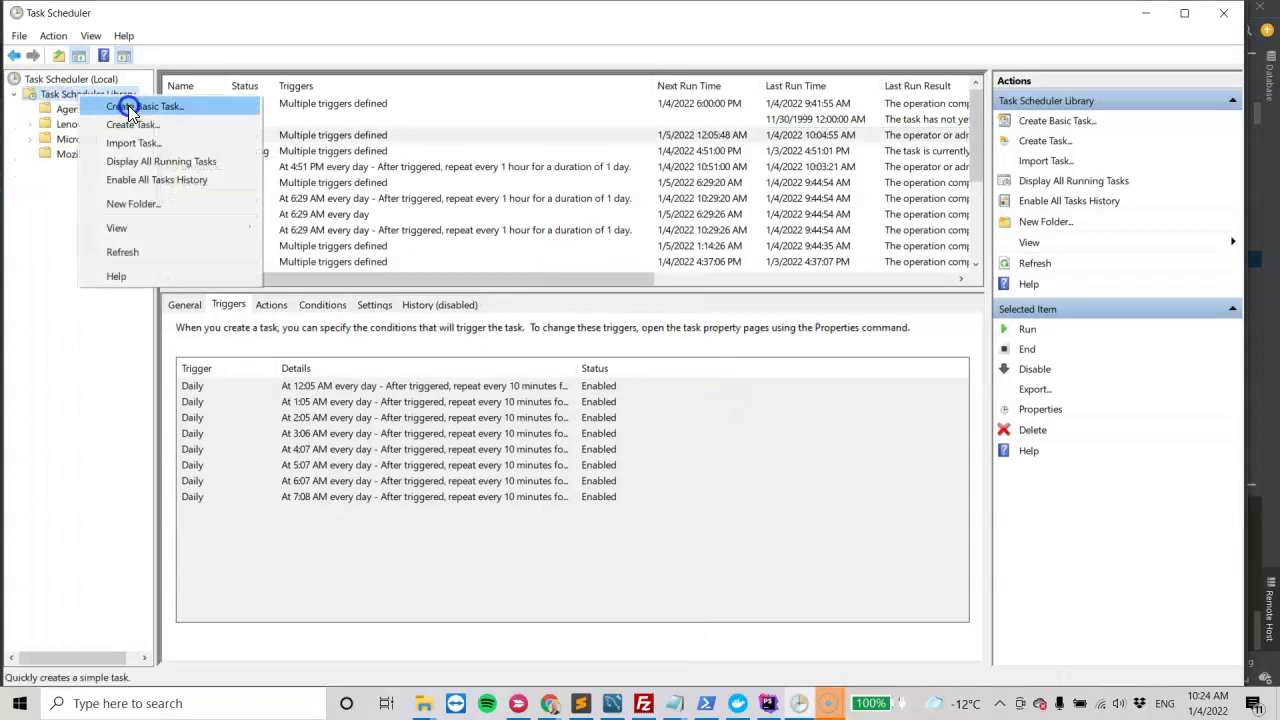
left_click(145, 124)
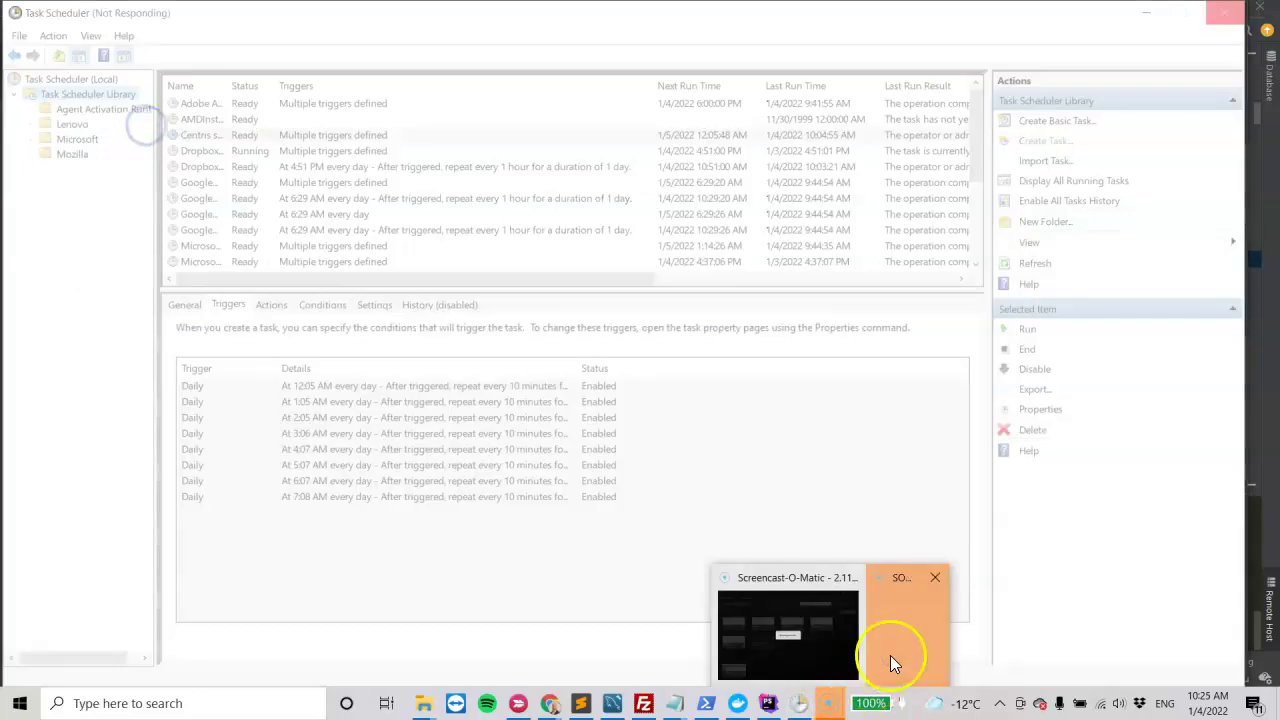
left_click(890, 655)
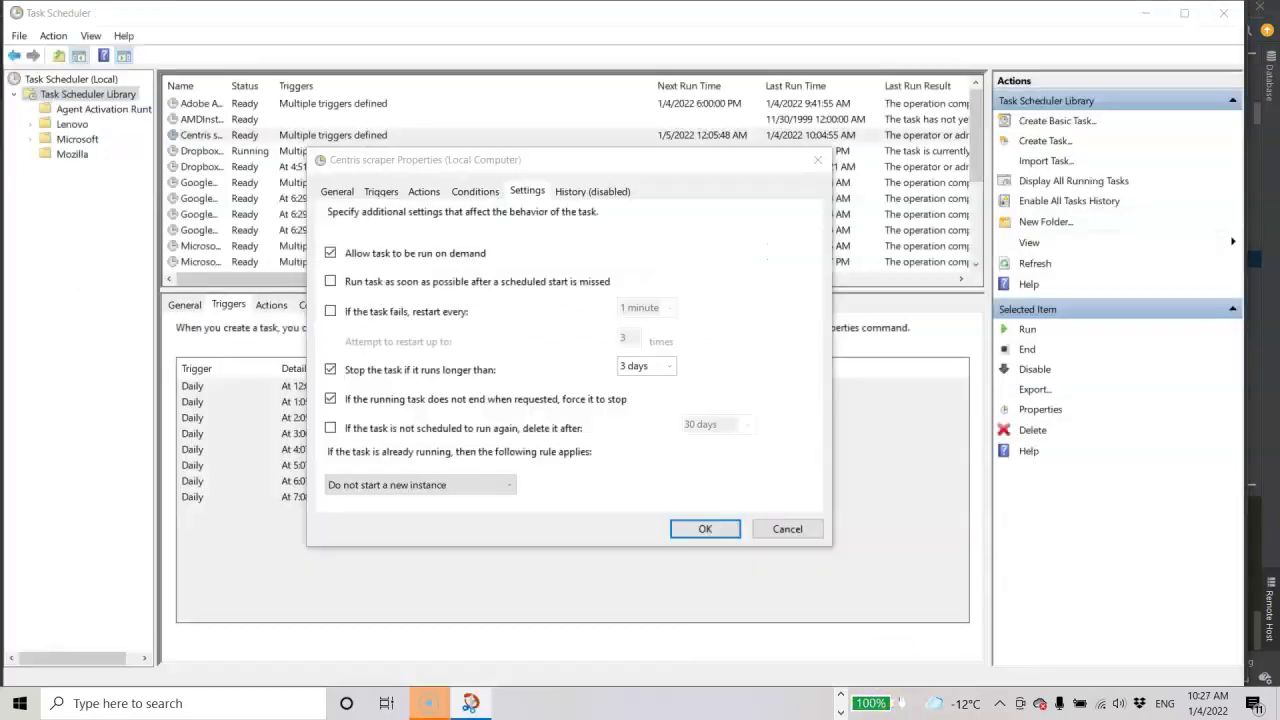
left_click(390, 160)
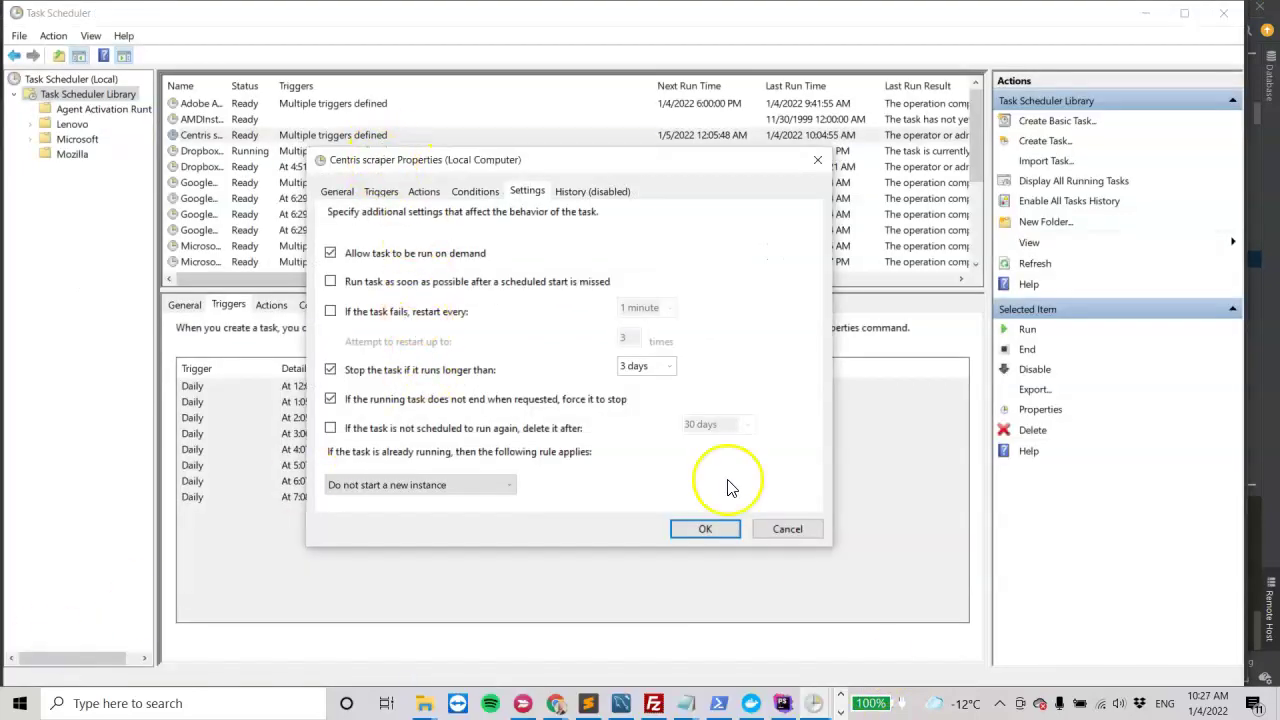
left_click(787, 529)
right_click(78, 93)
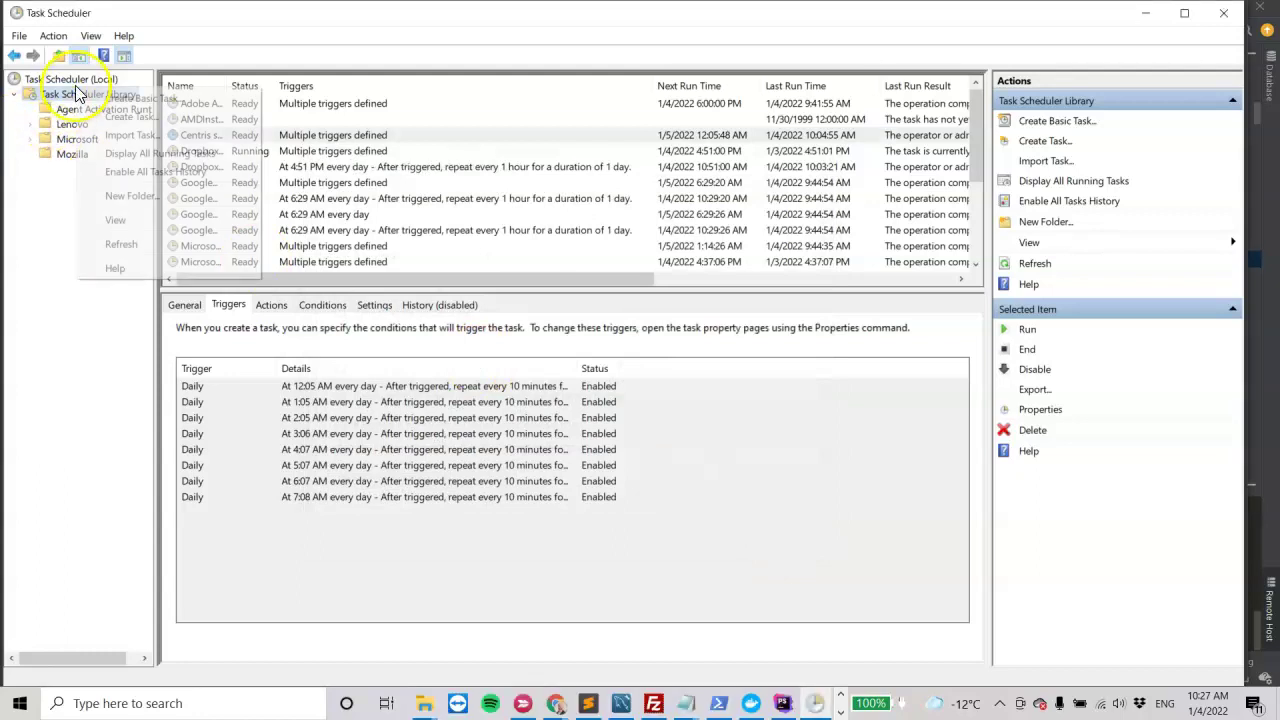
left_click(131, 117)
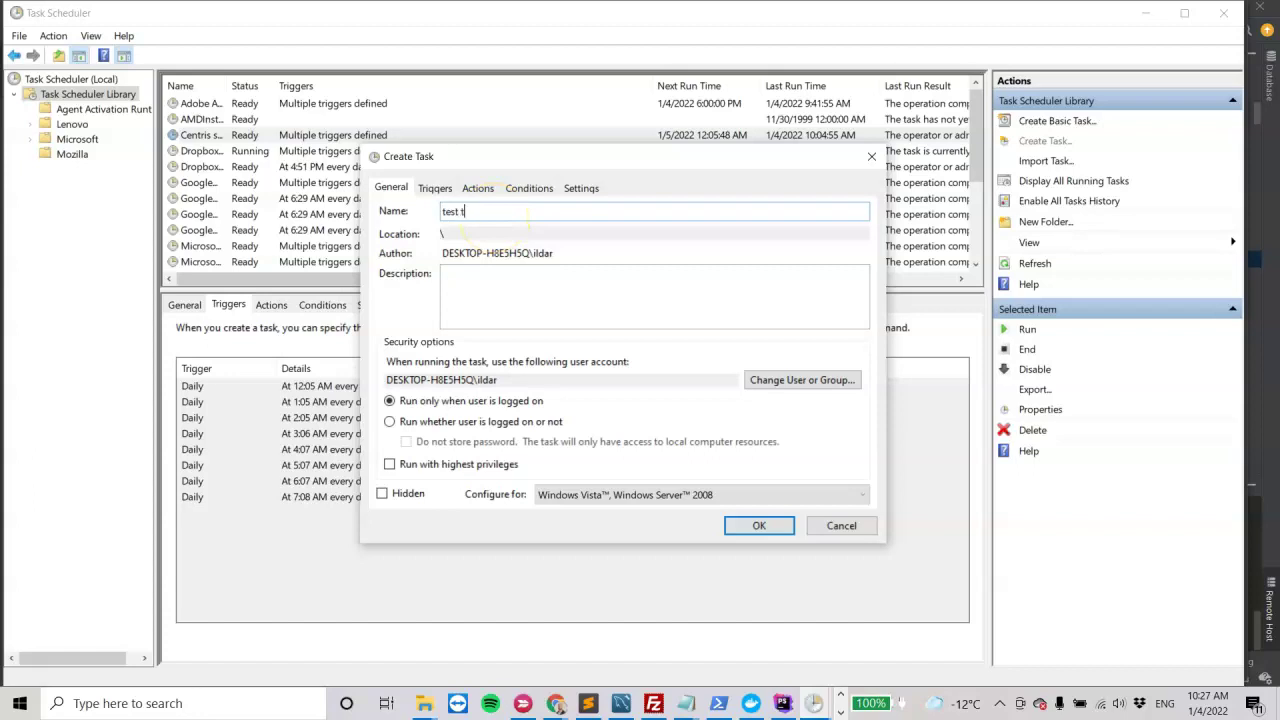
Step: Name the new task 'test task' and show its empty Triggers tab
type("test task")
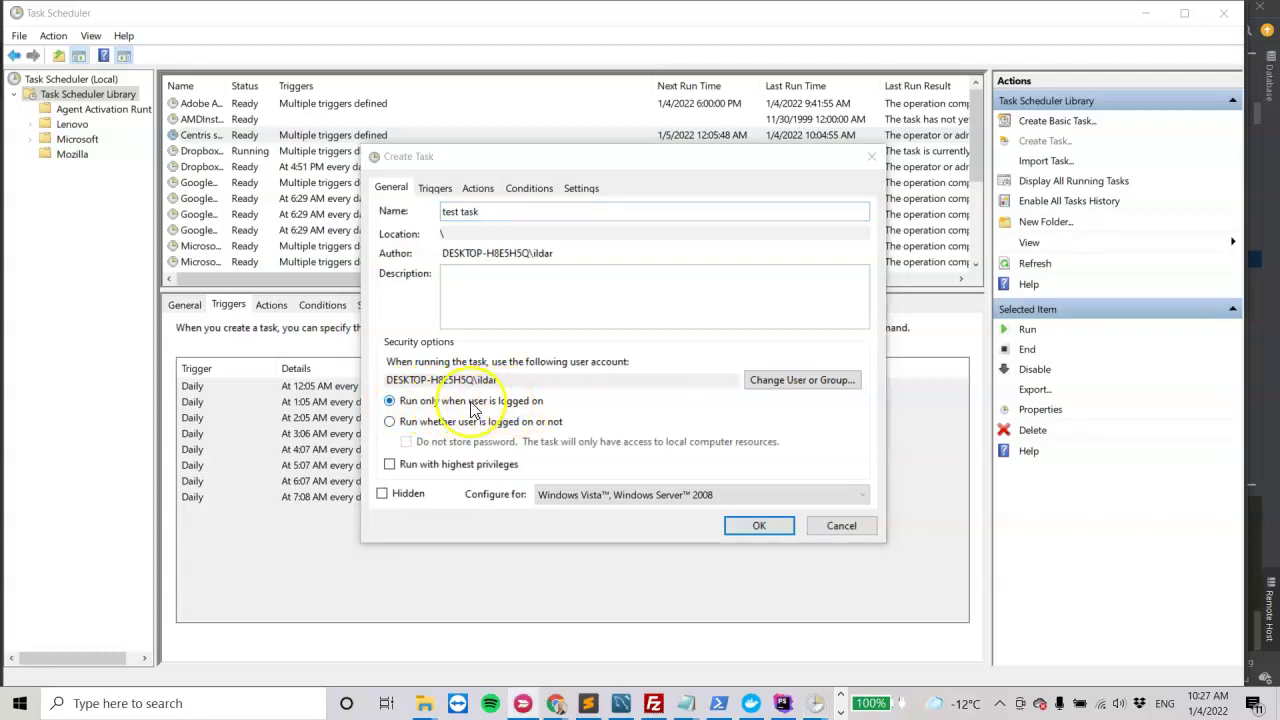
left_click(445, 196)
left_click(465, 190)
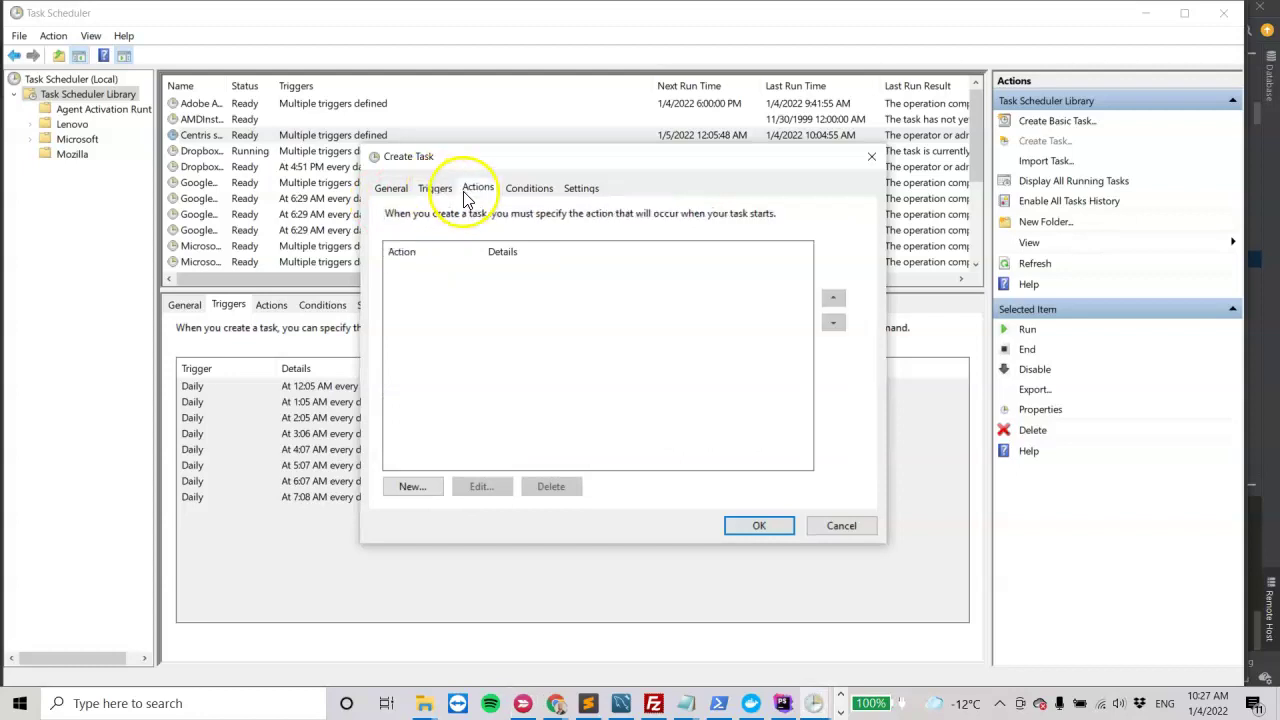
left_click(437, 198)
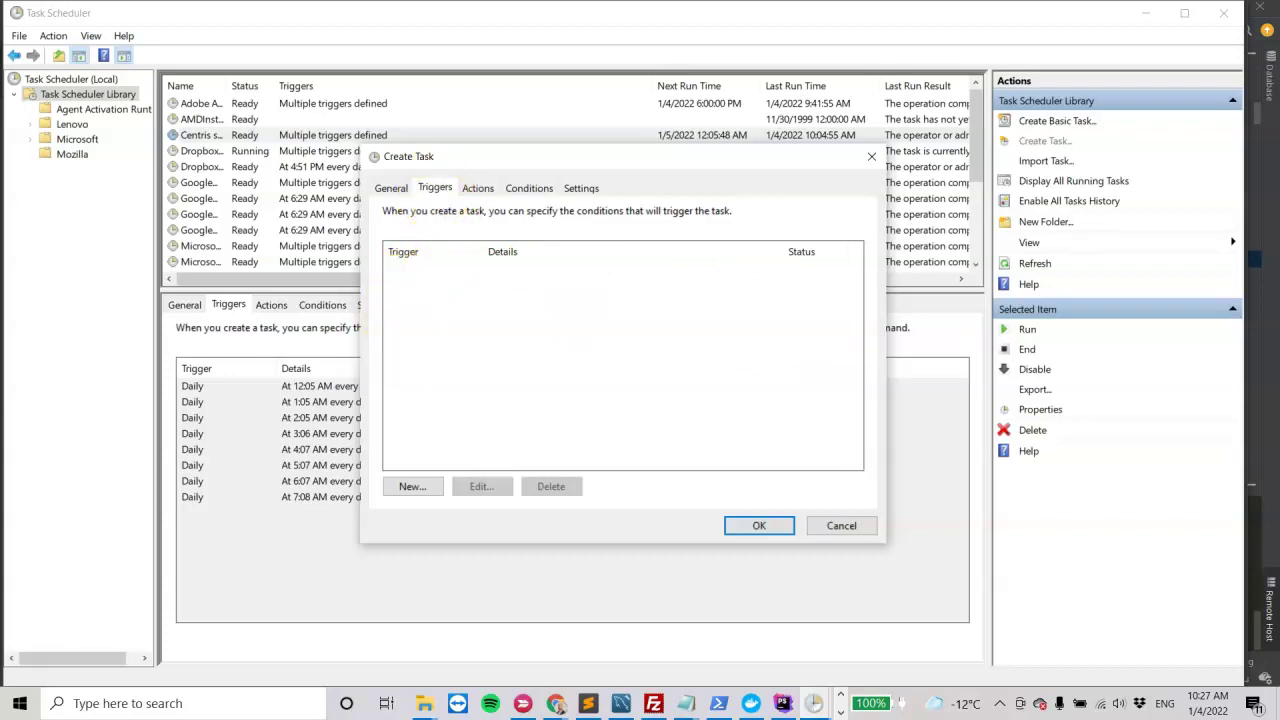
left_click_drag(462, 161, 682, 178)
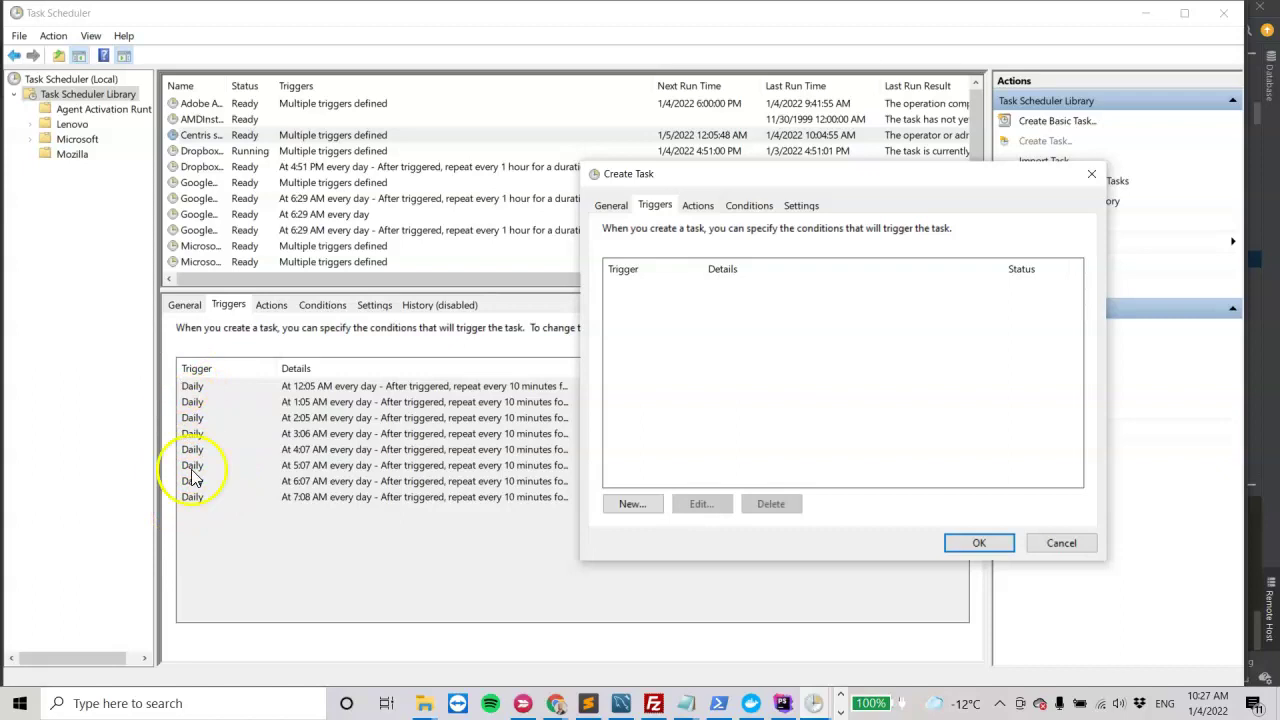
Step: Add a Daily trigger at 10:00:00 AM repeating every 10 minutes for 1 hour
left_click(643, 506)
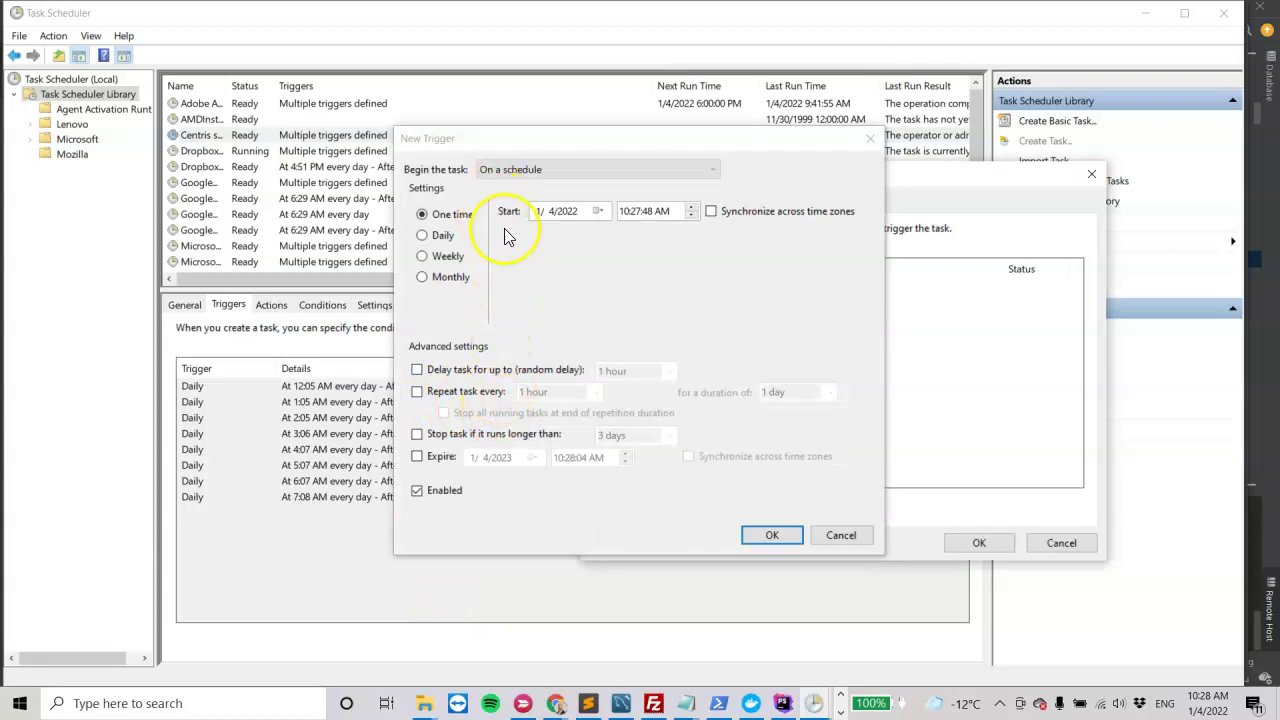
left_click_drag(497, 137, 684, 212)
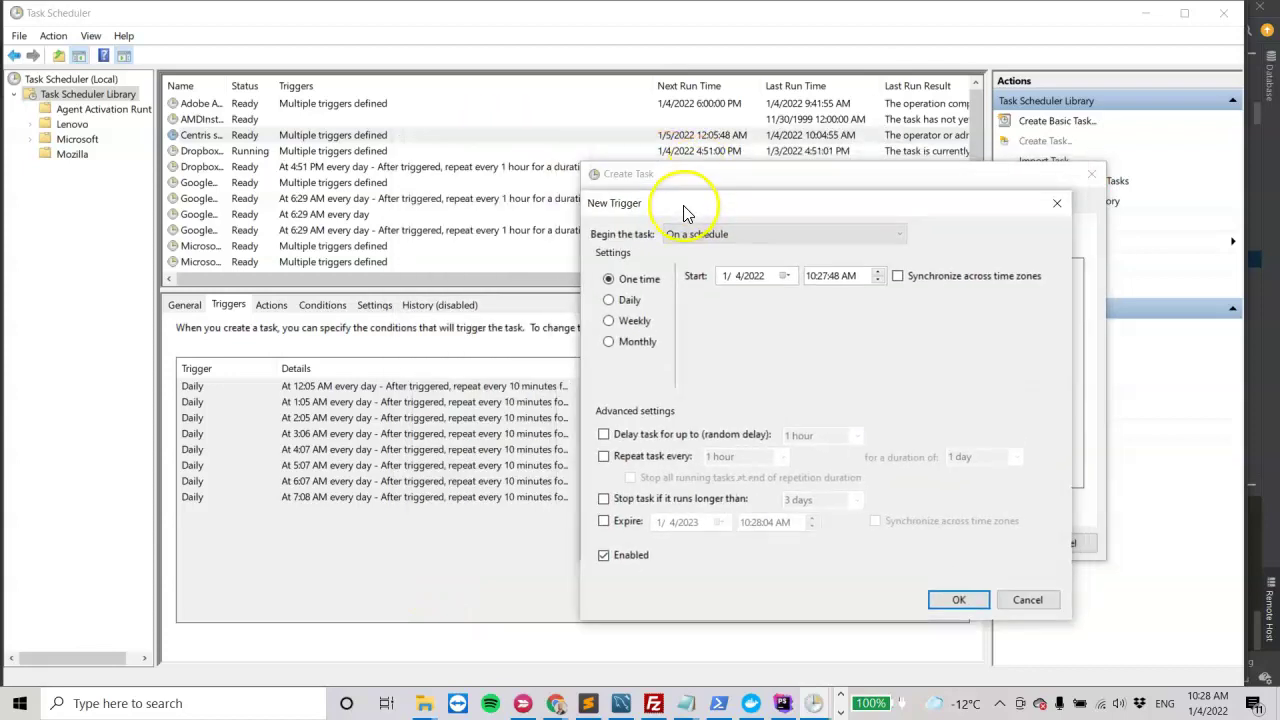
left_click(621, 301)
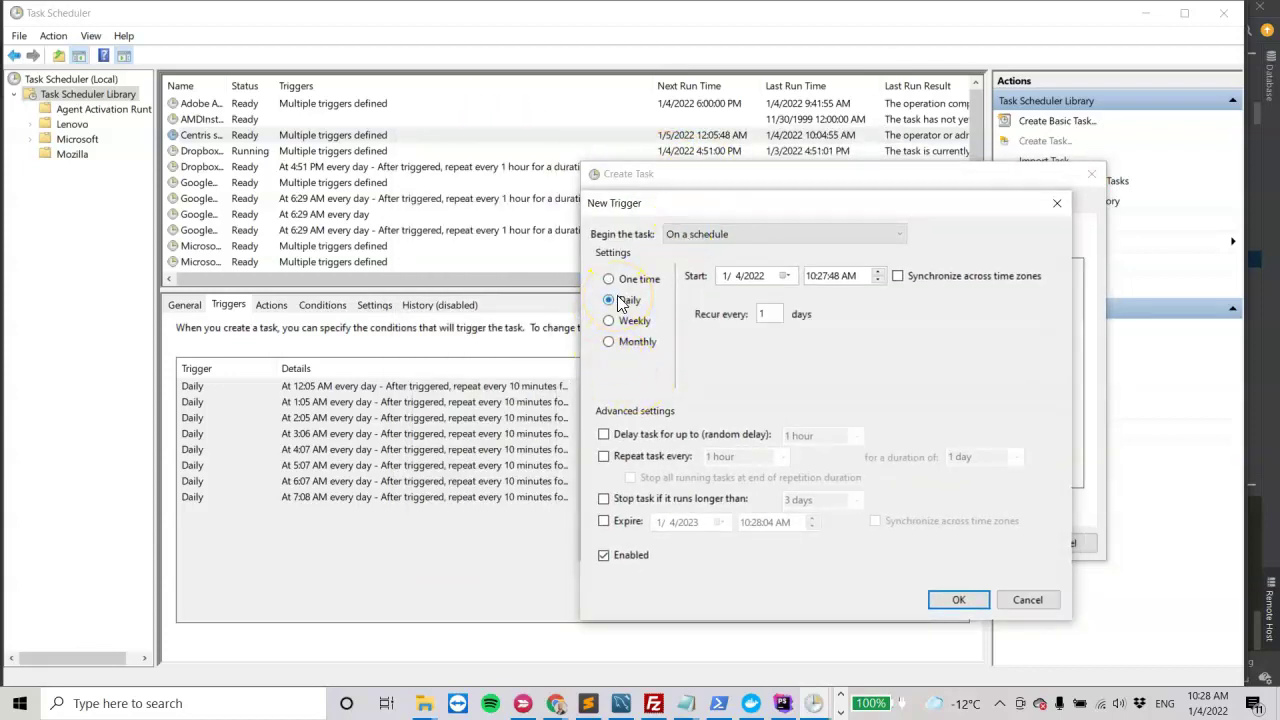
left_click(826, 280)
type("0000")
left_click(603, 456)
left_click(835, 285)
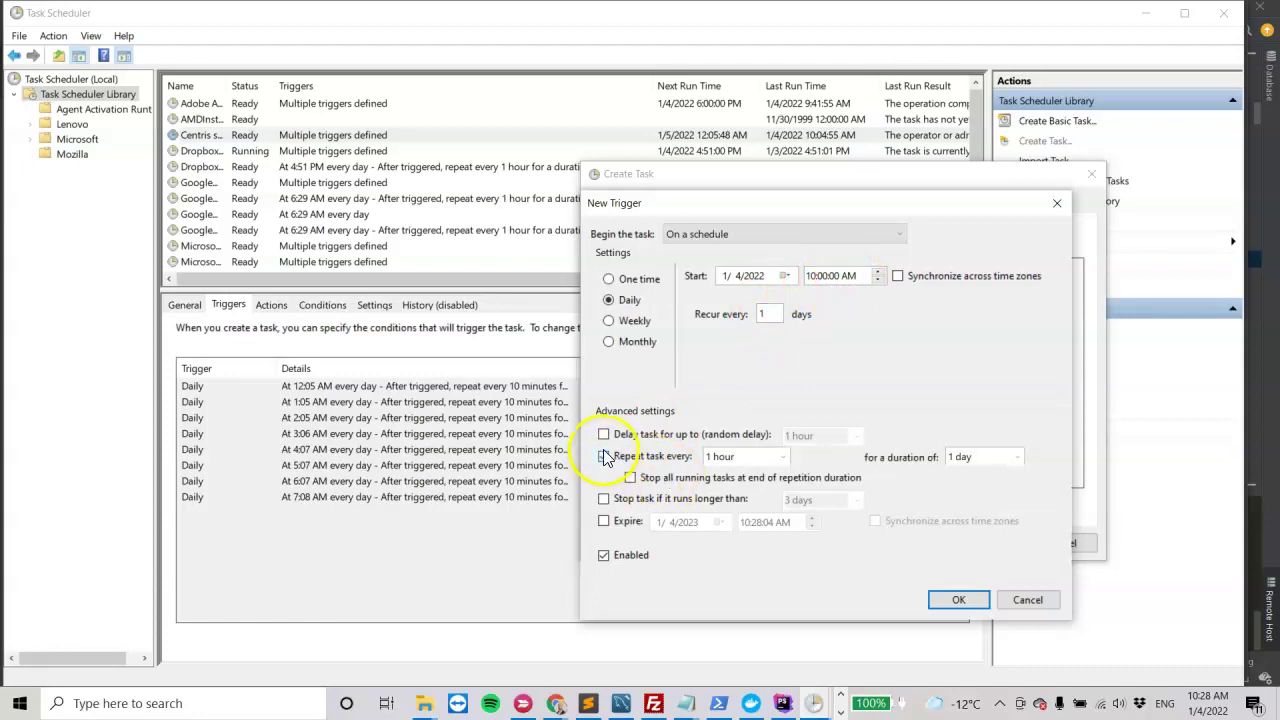
left_click(765, 457)
left_click(782, 457)
left_click(765, 488)
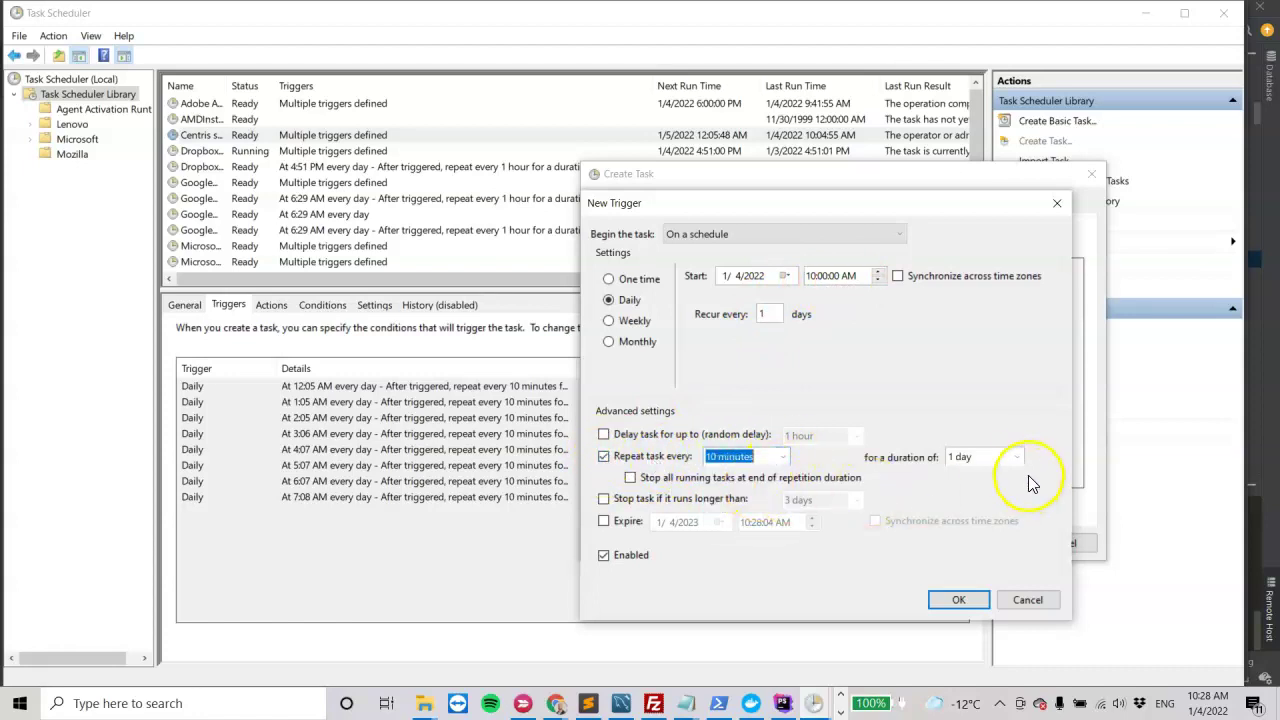
left_click(1017, 458)
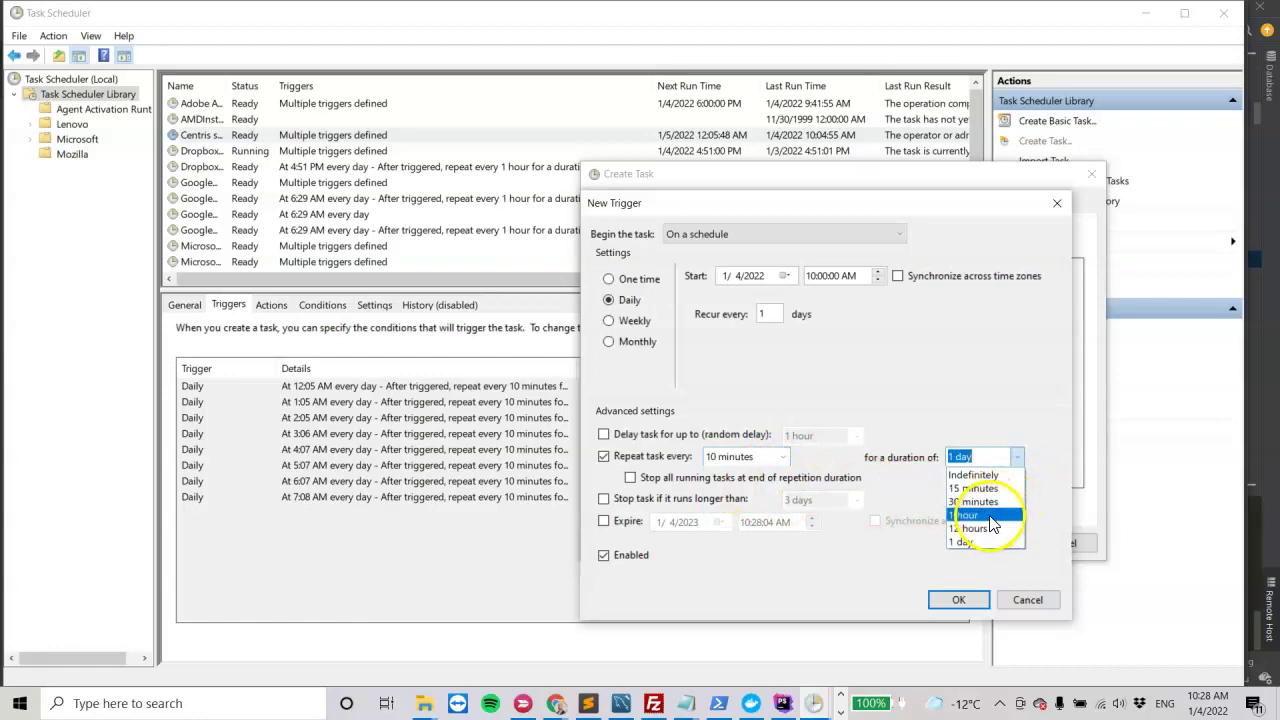
left_click(975, 515)
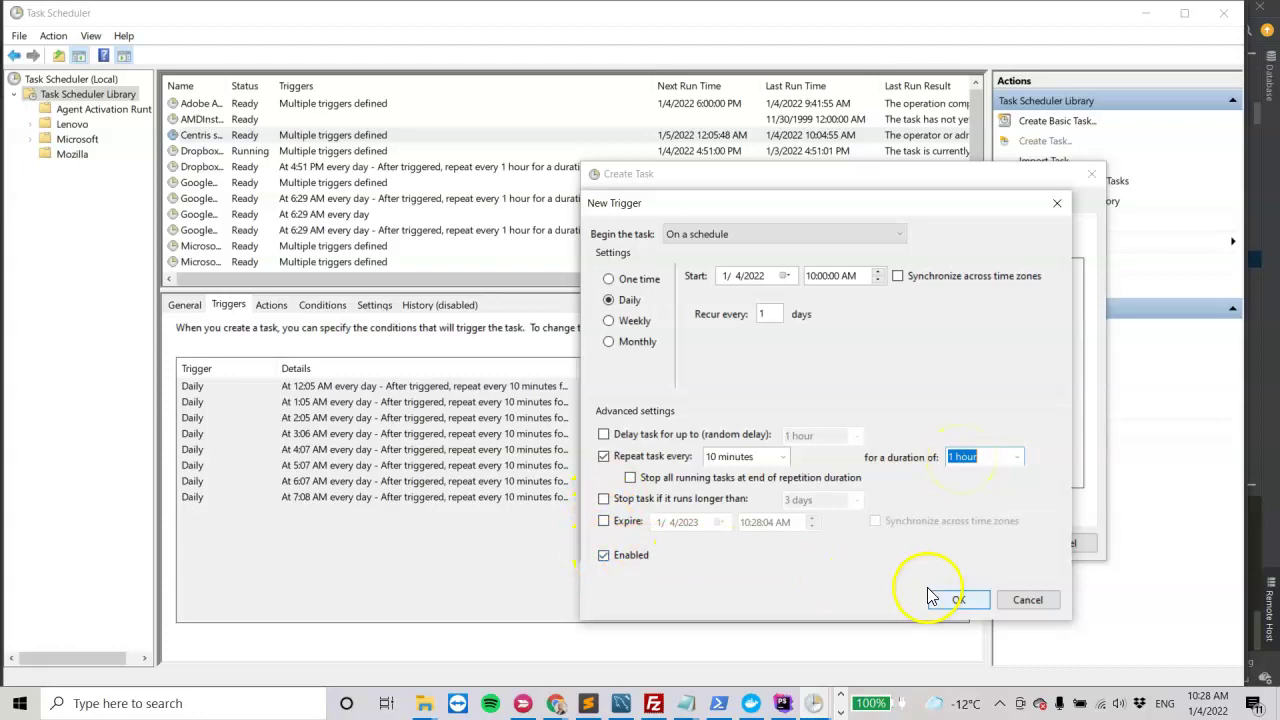
left_click(958, 599)
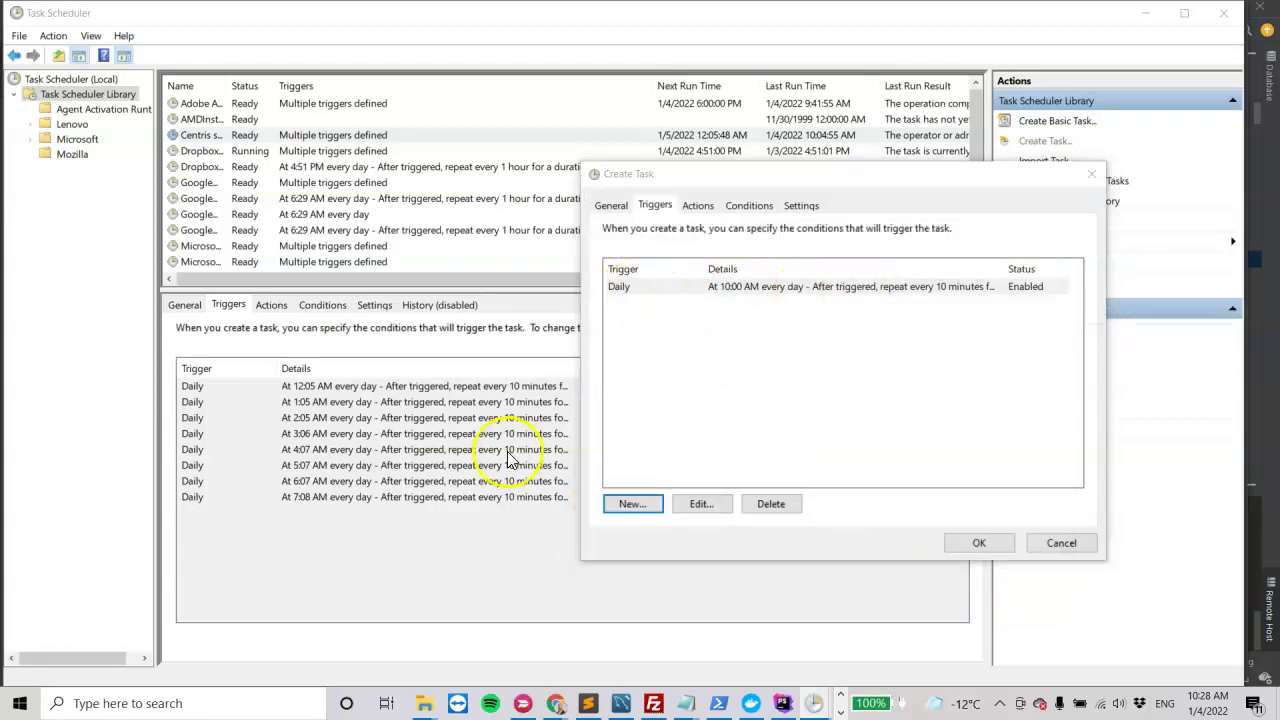
Step: Add a new action to the task, keeping 'Start a program' as its type
left_click(698, 207)
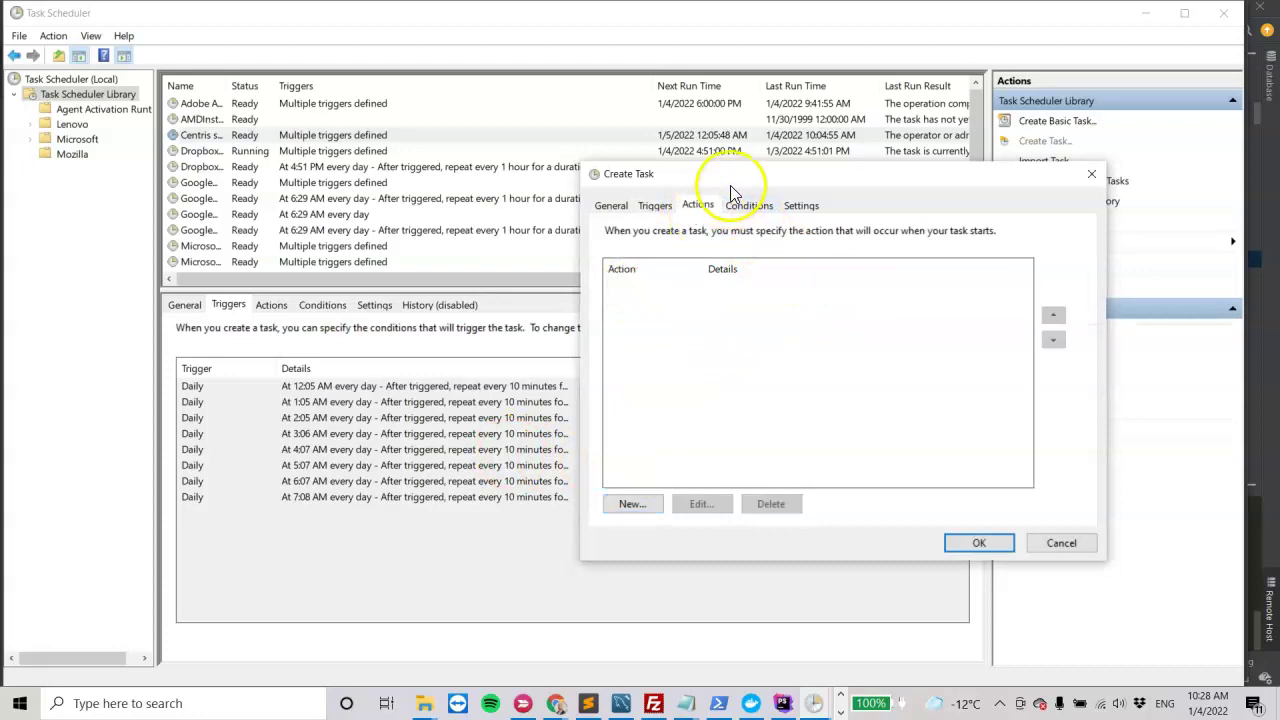
left_click_drag(736, 178, 508, 163)
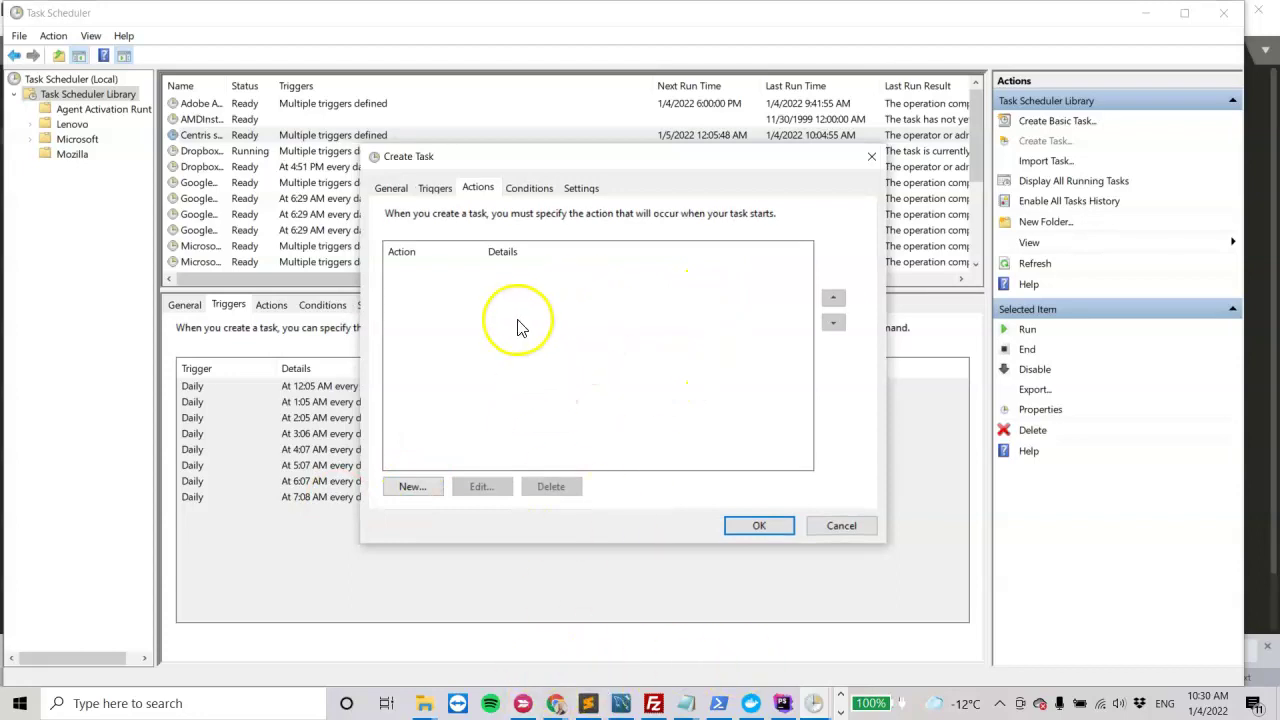
left_click(410, 486)
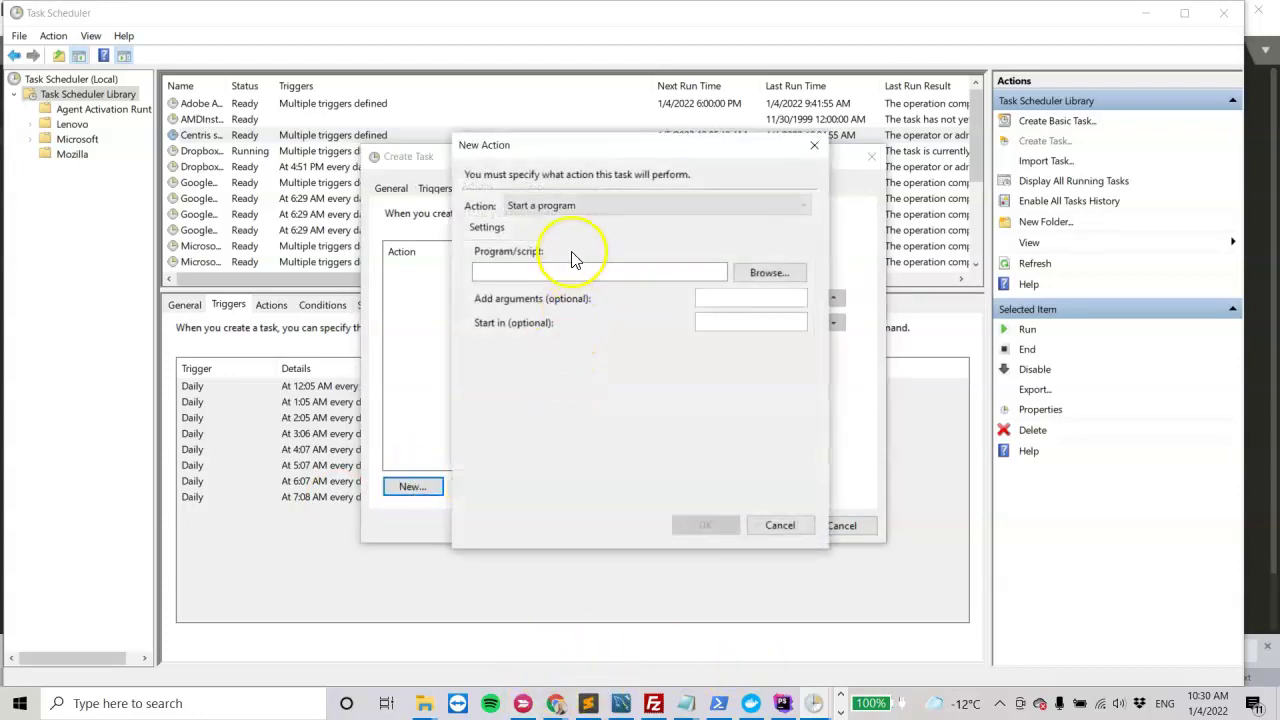
left_click(586, 206)
left_click(586, 206)
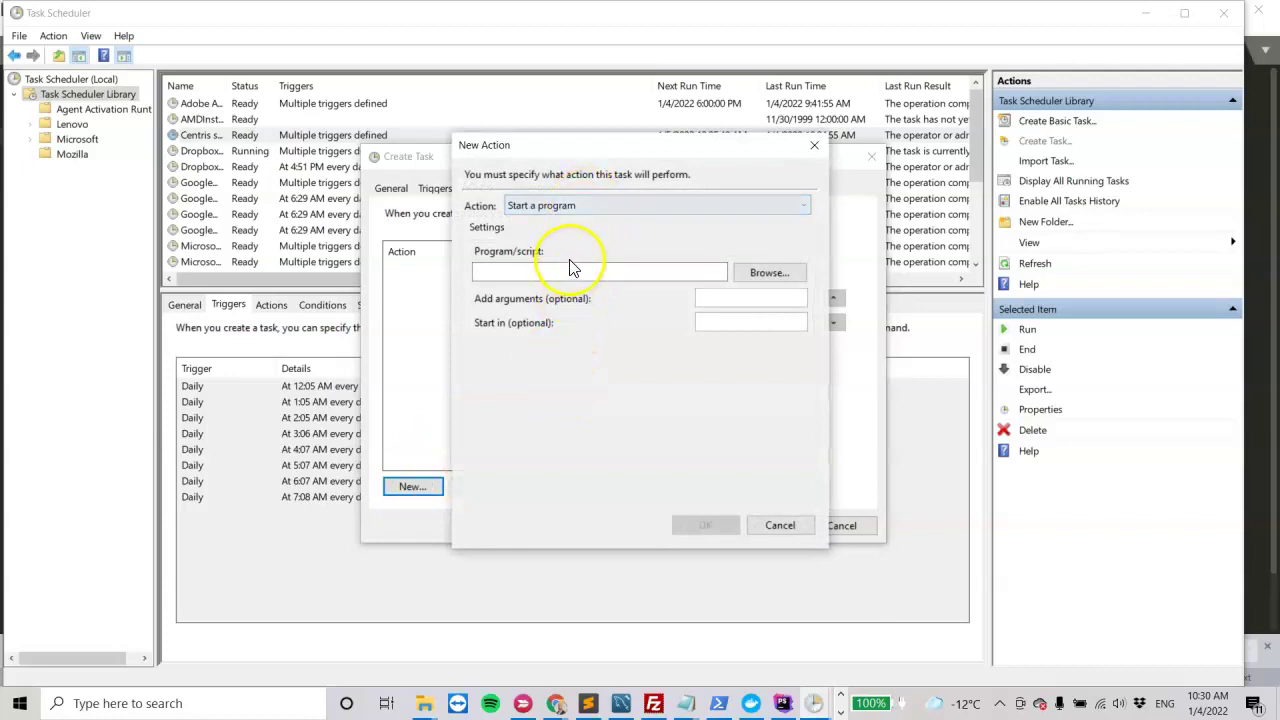
left_click(597, 277)
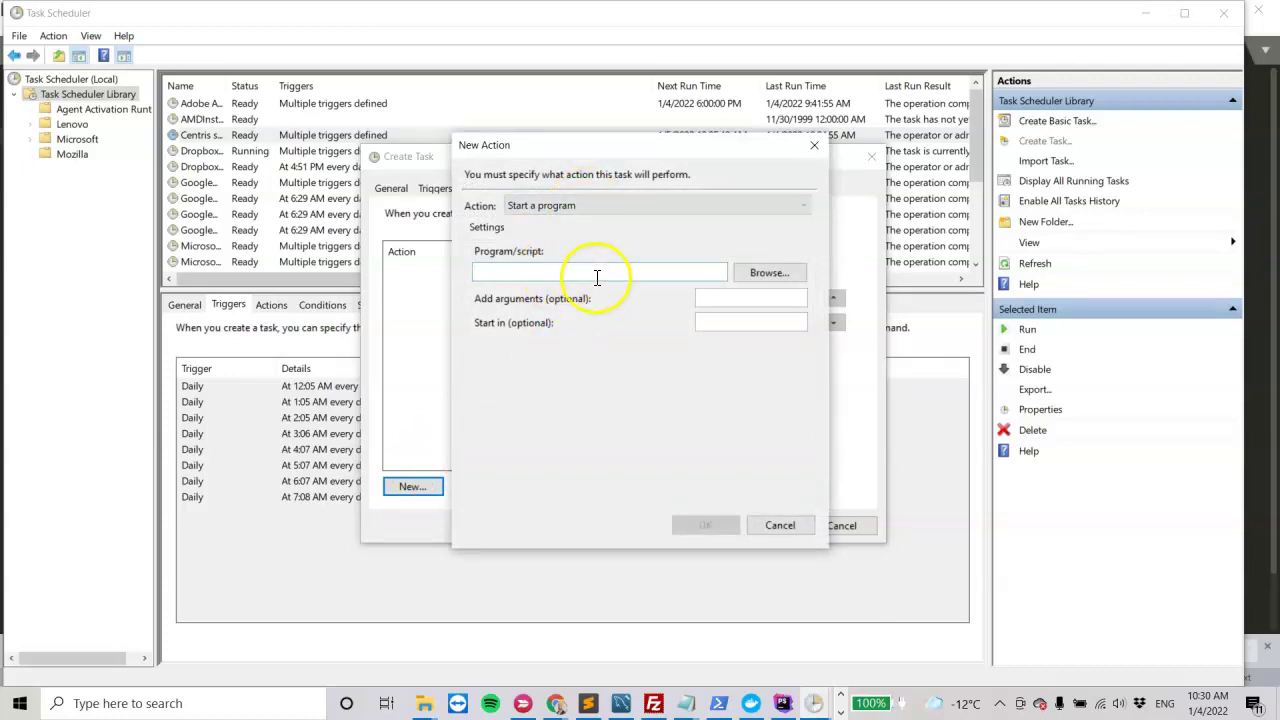
Step: Copy the powershell.exe path line from the Sublime Text notes
left_click(588, 703)
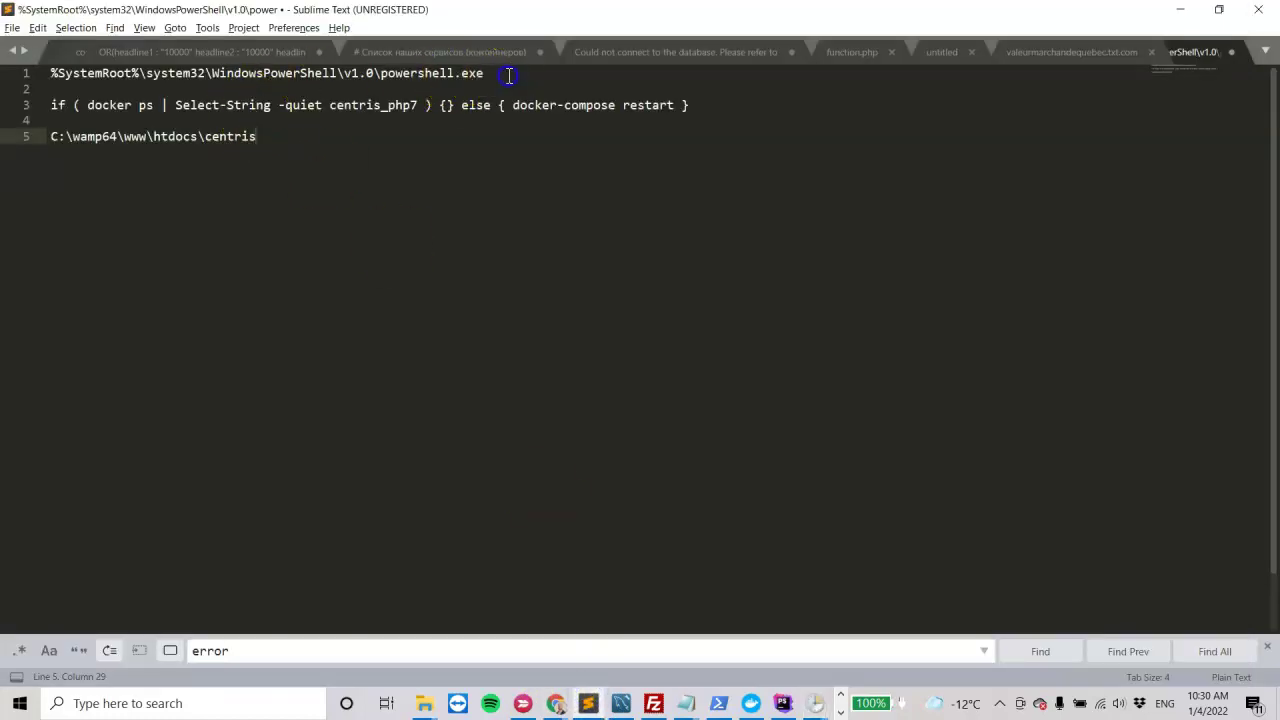
left_click(118, 56)
key("ctrl+Tab")
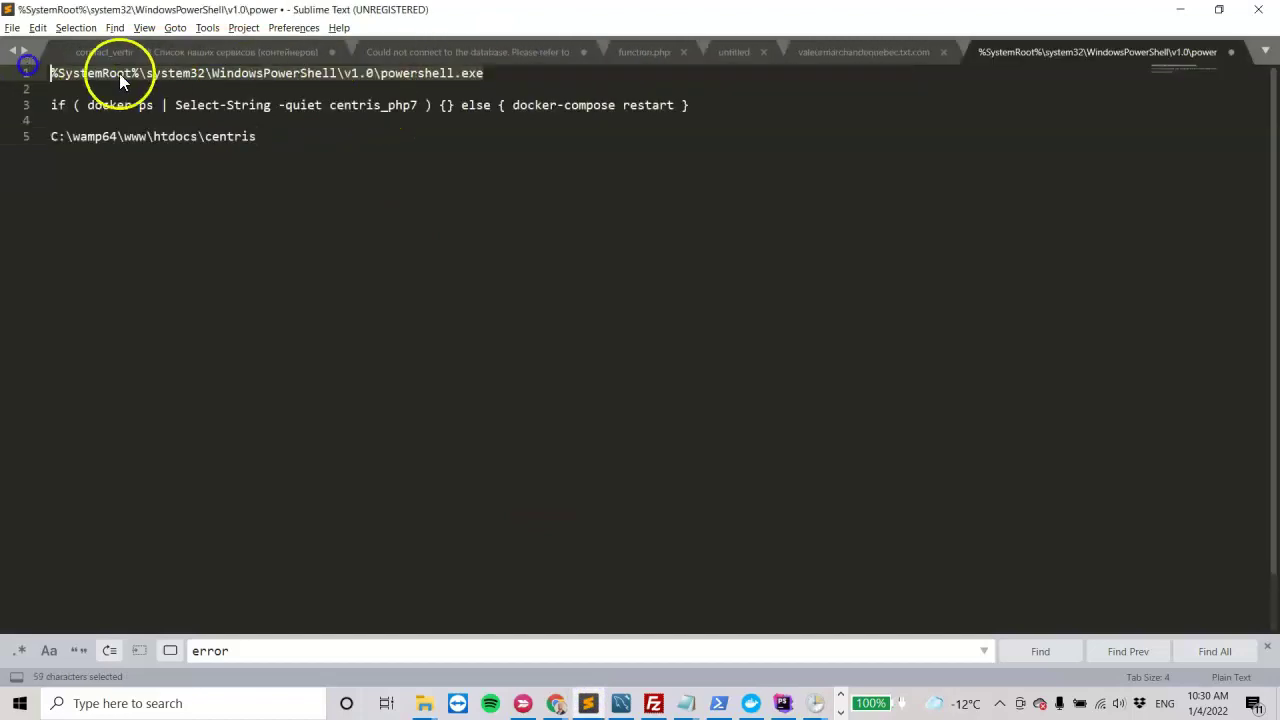
key("alt+Tab")
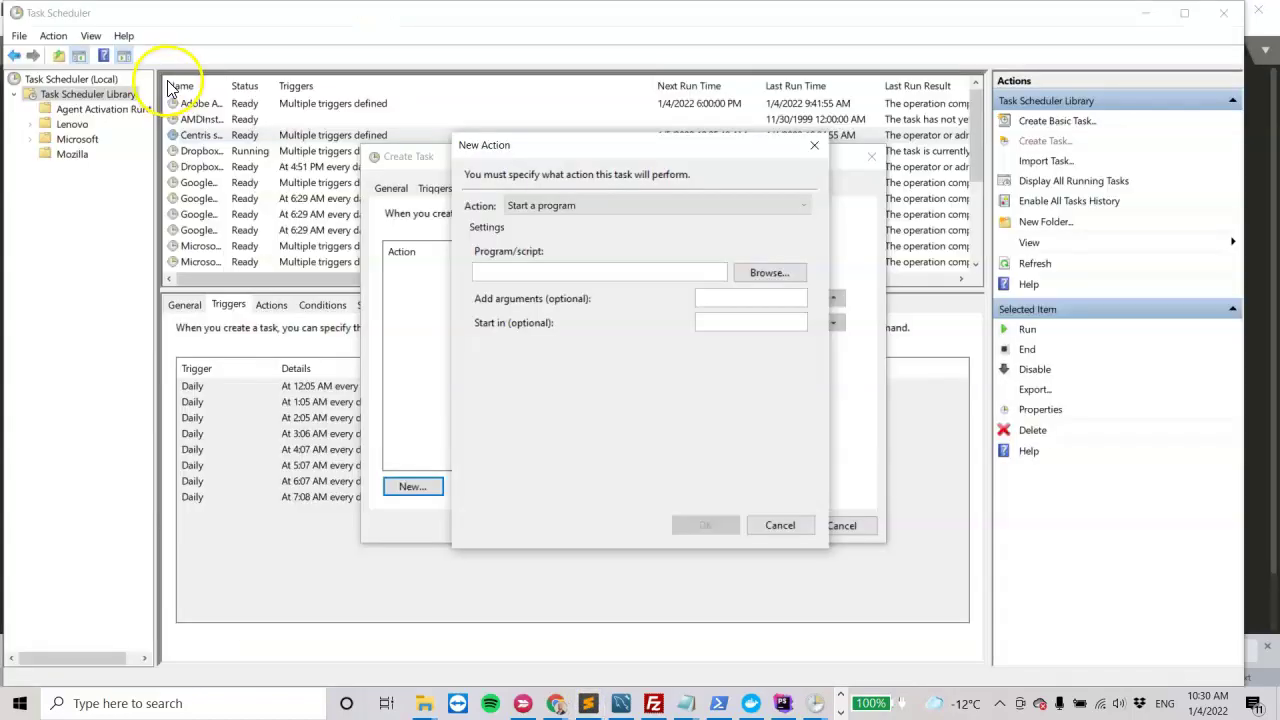
Step: Paste the powershell.exe path as the program and copy the docker-compose restart command
type("%SystemRoot%\\system32\\WindowsPowerShell\\v1.0\\powershell.exe")
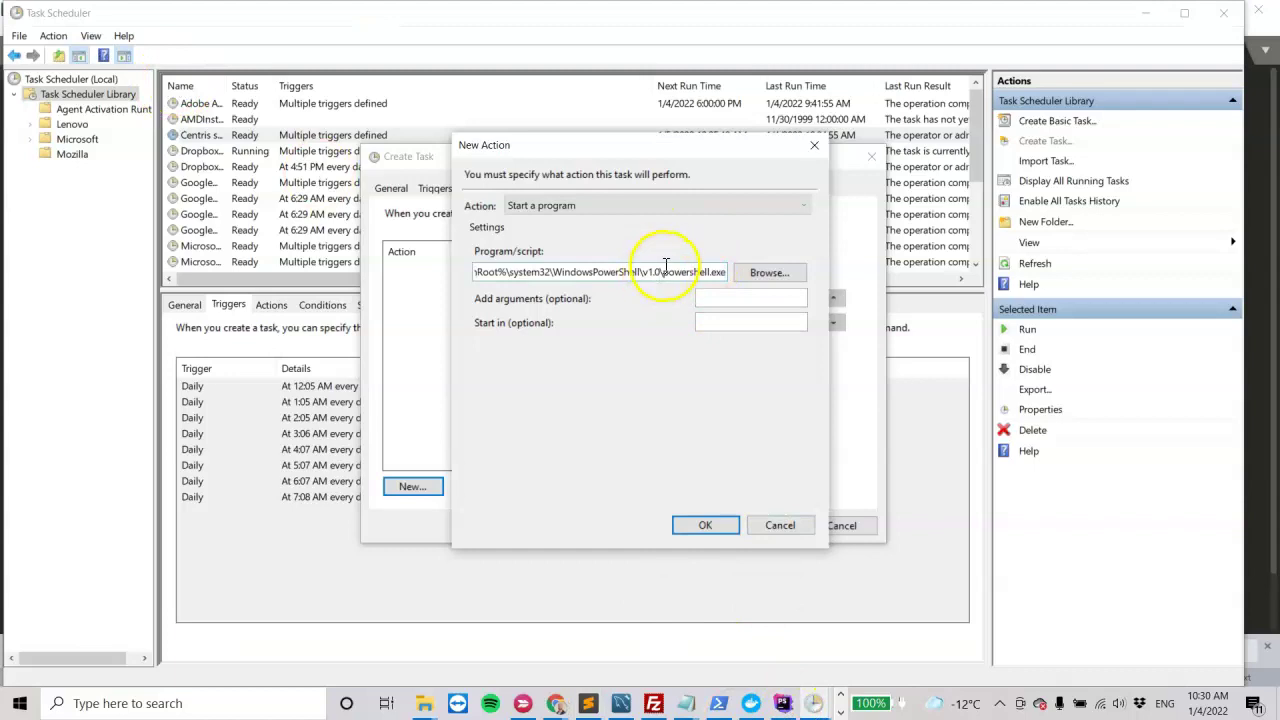
left_click(750, 303)
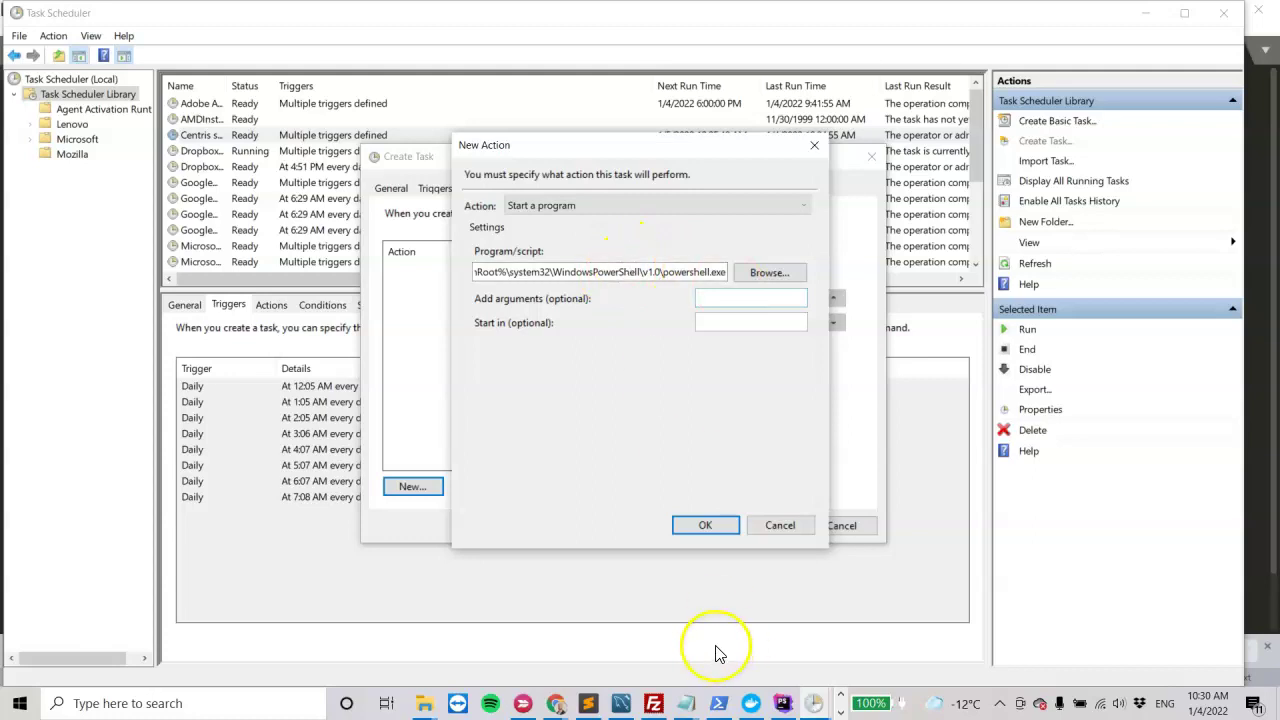
left_click(588, 700)
left_click_drag(690, 106, 14, 108)
key("ctrl+c")
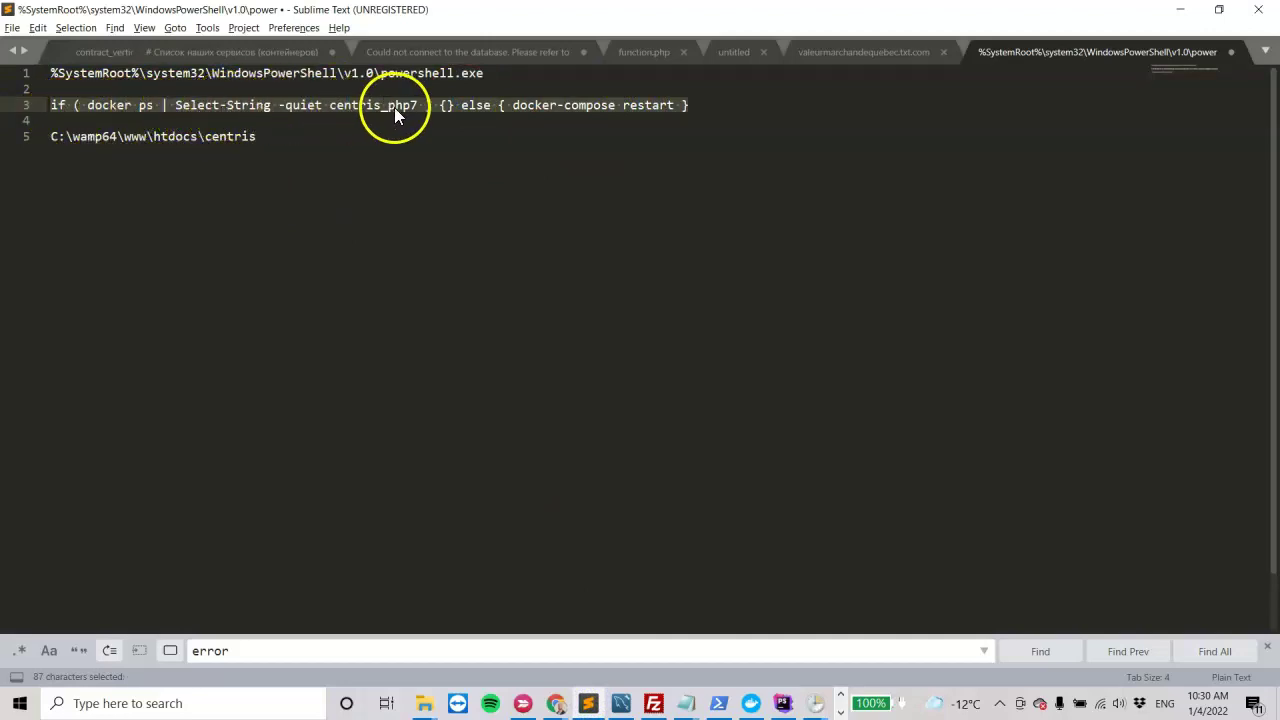
Step: Review the line 3 command in the notes, selecting centris_php7 and the word restart
left_click(343, 109)
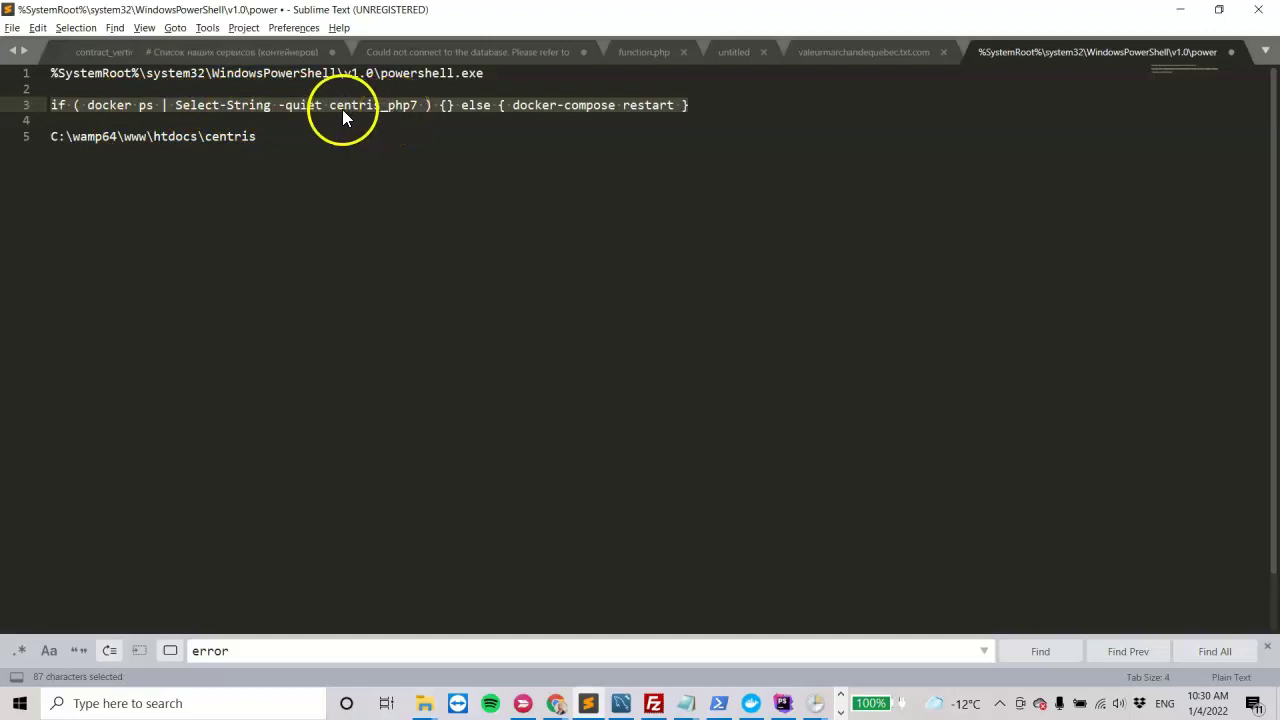
left_click_drag(329, 105, 418, 108)
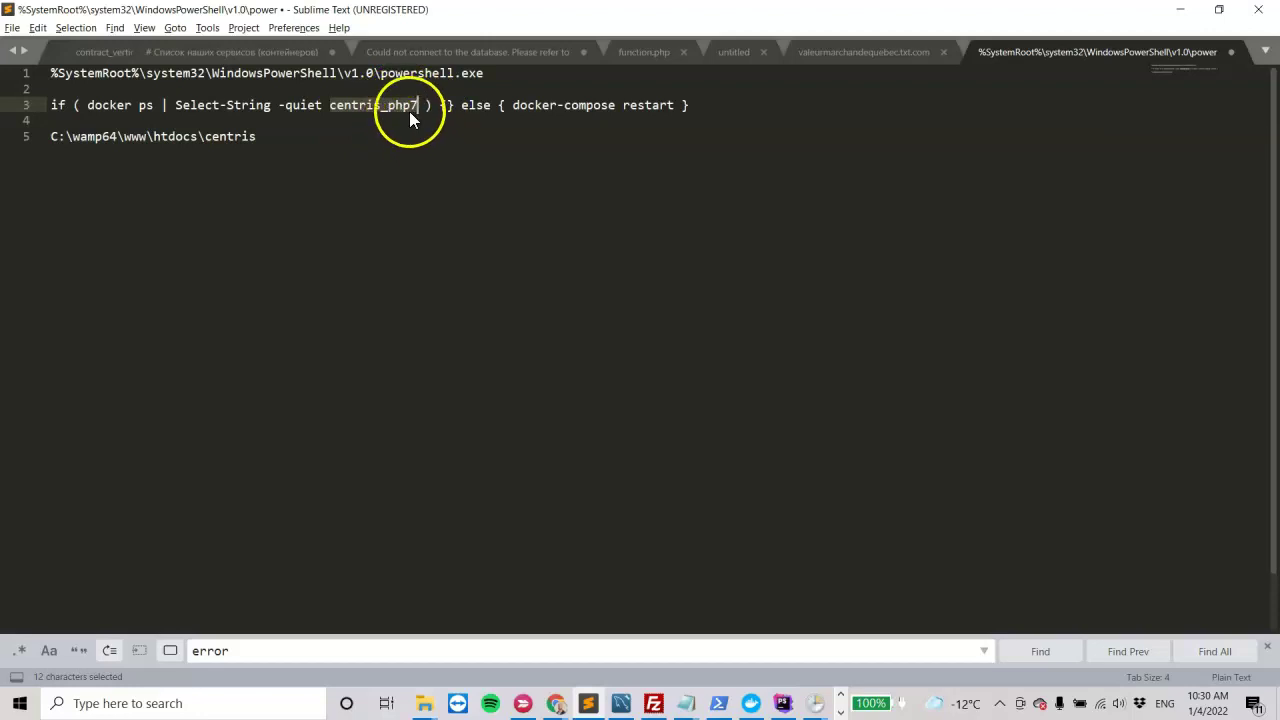
left_click_drag(441, 108, 452, 108)
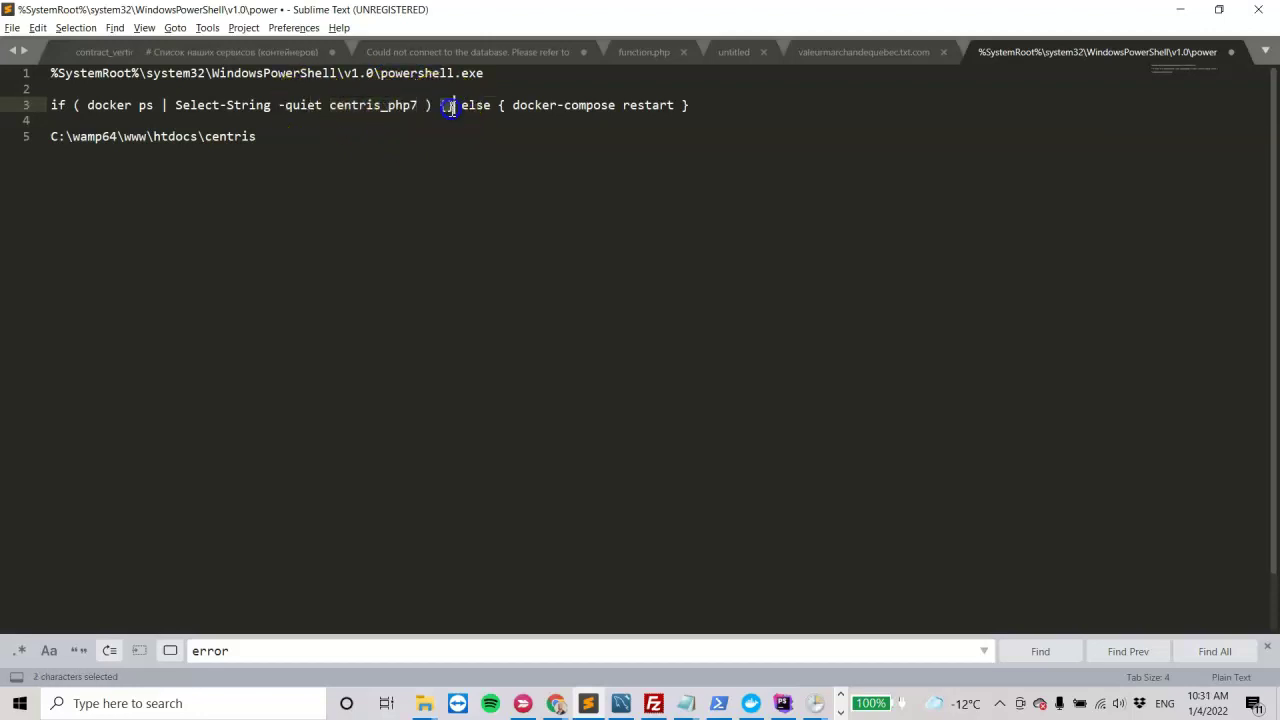
left_click(498, 106)
double_click(360, 105)
left_click_drag(506, 105, 677, 104)
left_click(654, 130)
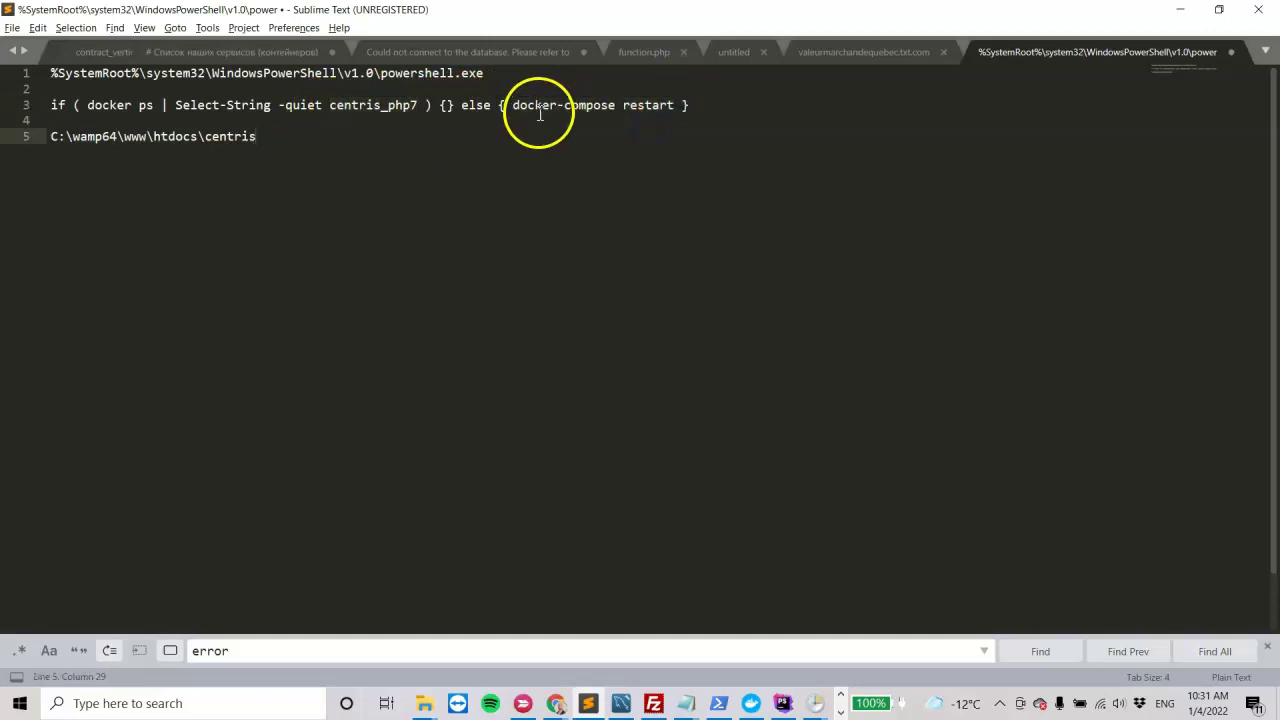
double_click(651, 106)
left_click(646, 158)
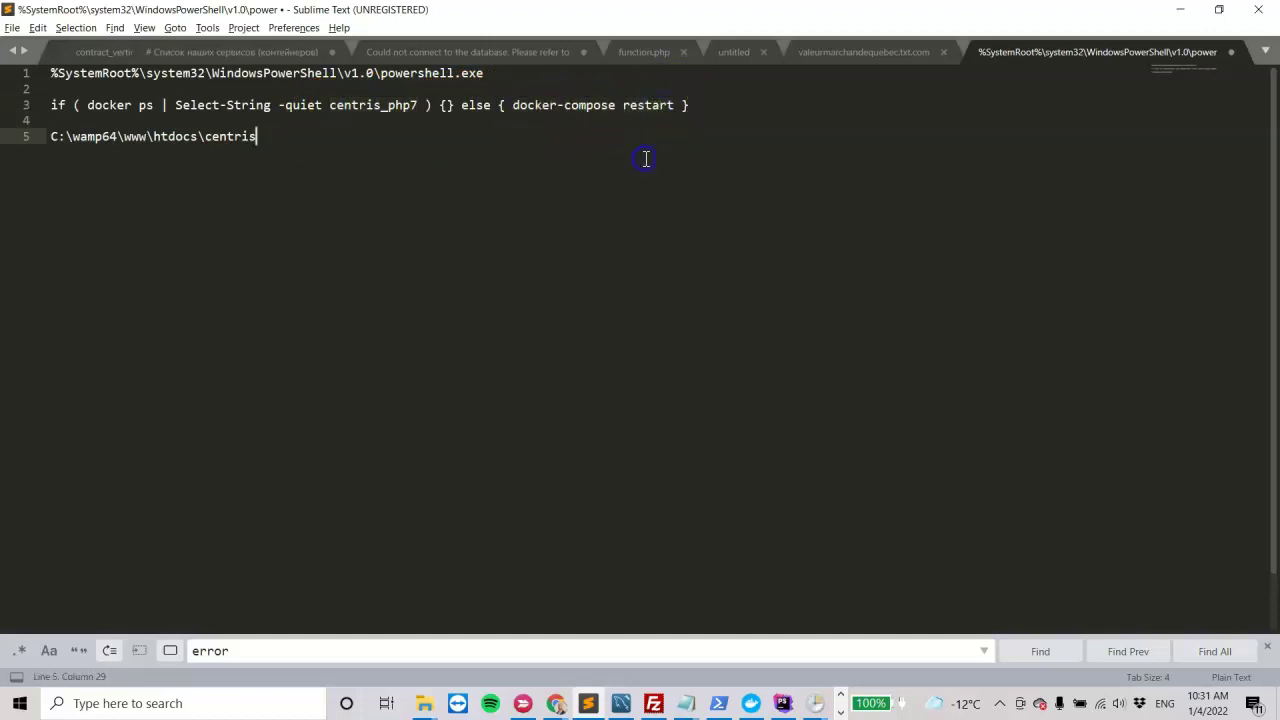
left_click_drag(668, 106, 609, 105)
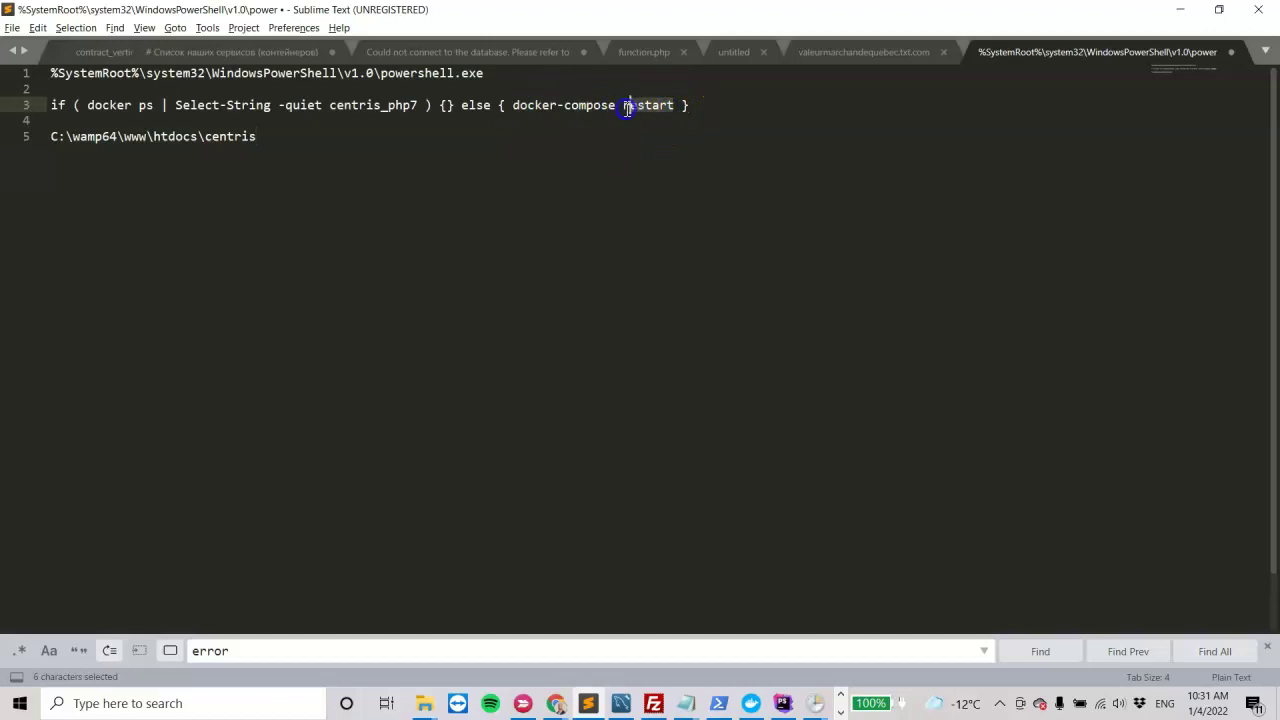
left_click(607, 151)
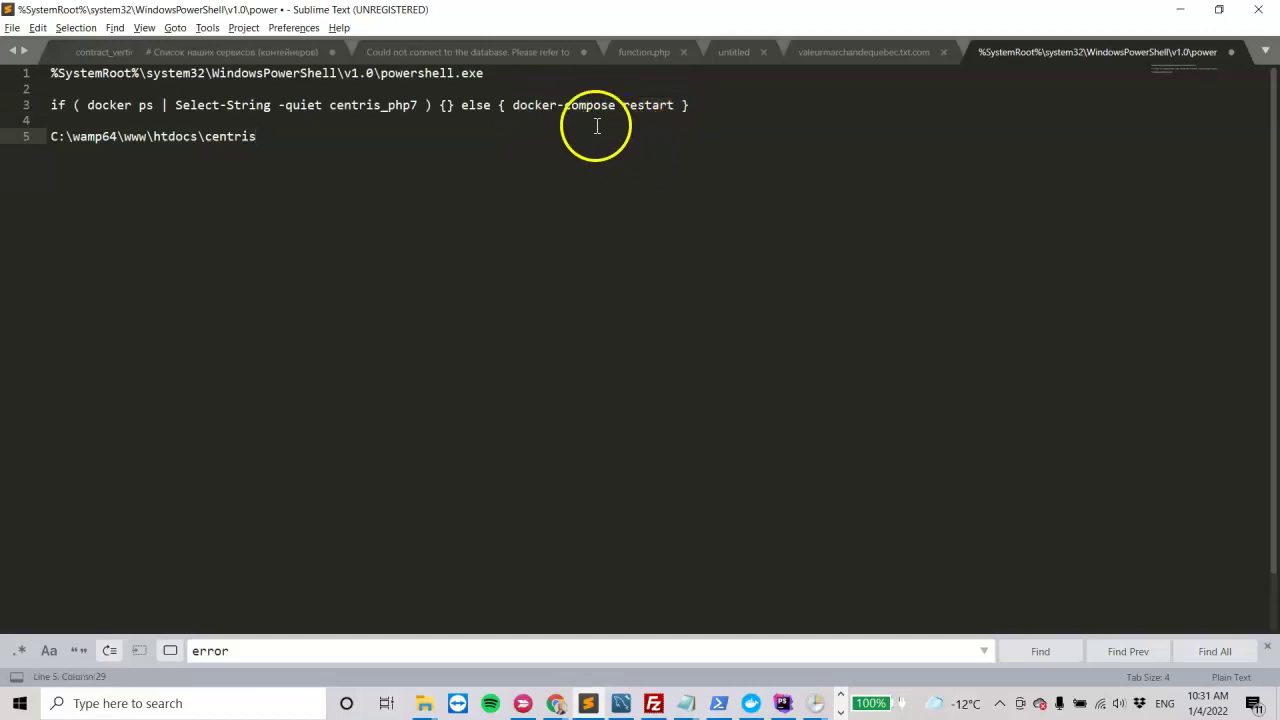
double_click(644, 108)
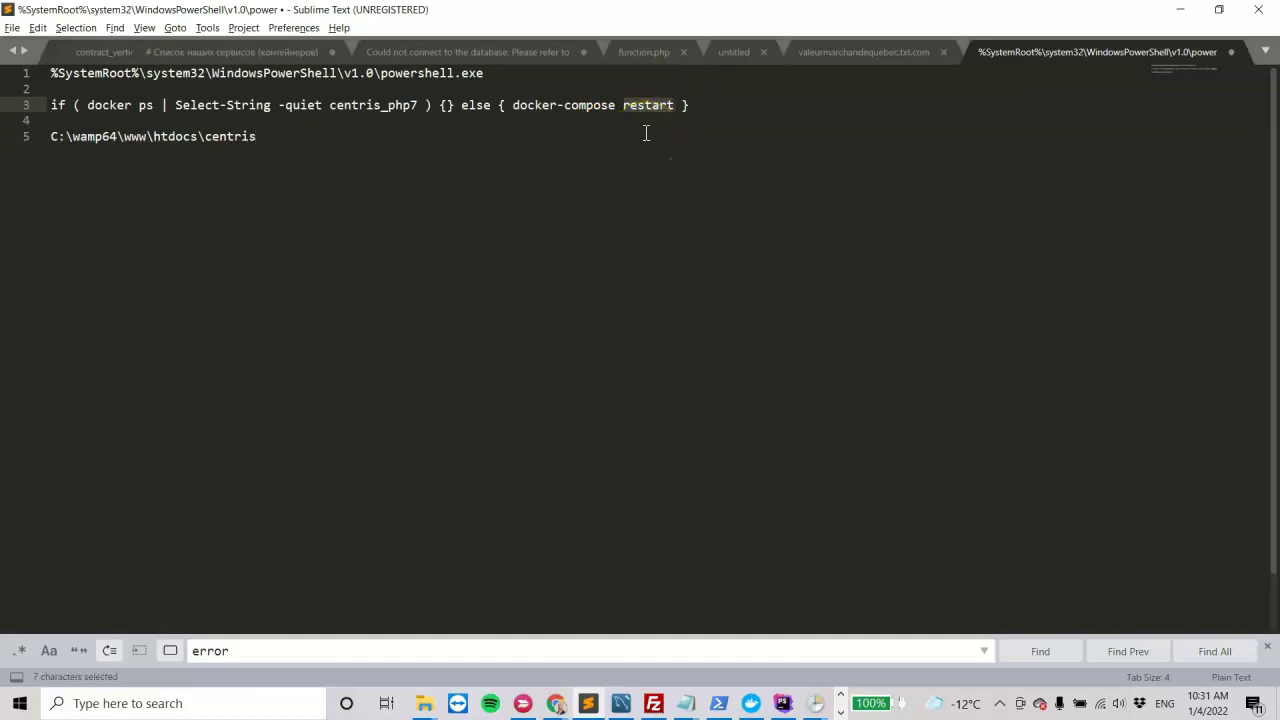
left_click(318, 140)
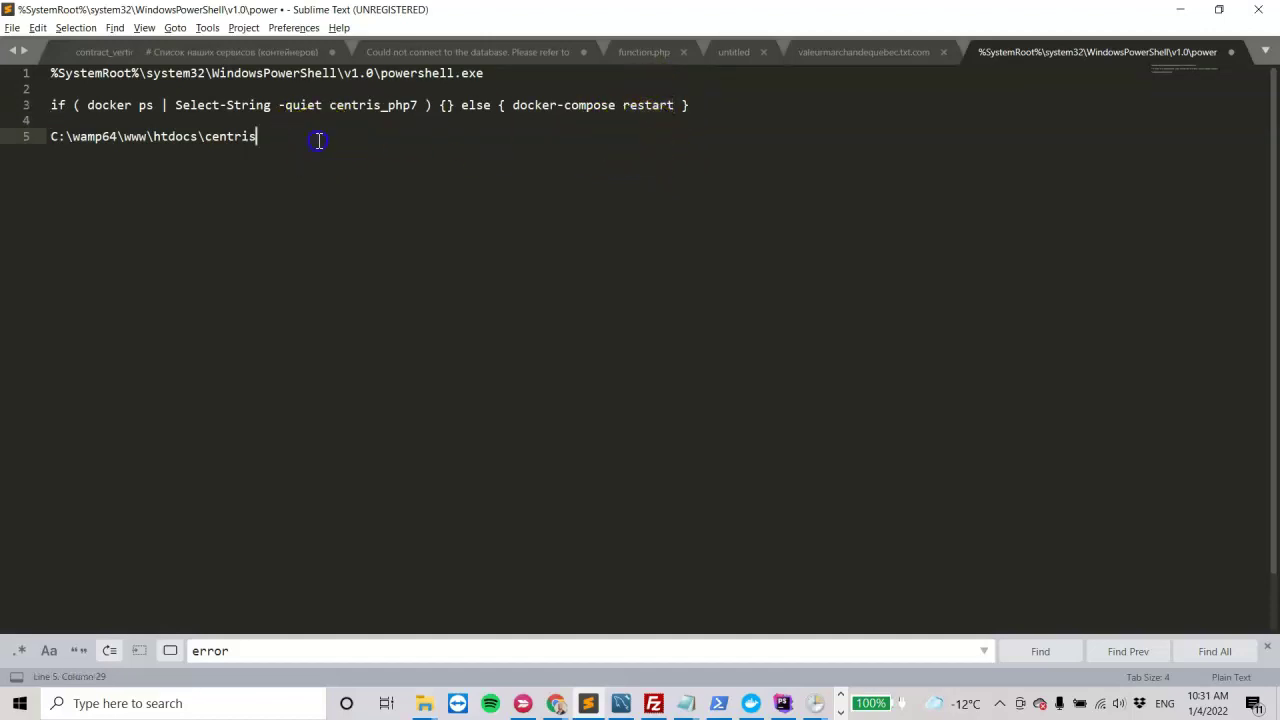
left_click(664, 108)
Step: Select the centris folder path line and return to Task Scheduler
left_click(297, 140)
key("shift+Up")
key("alt+Tab")
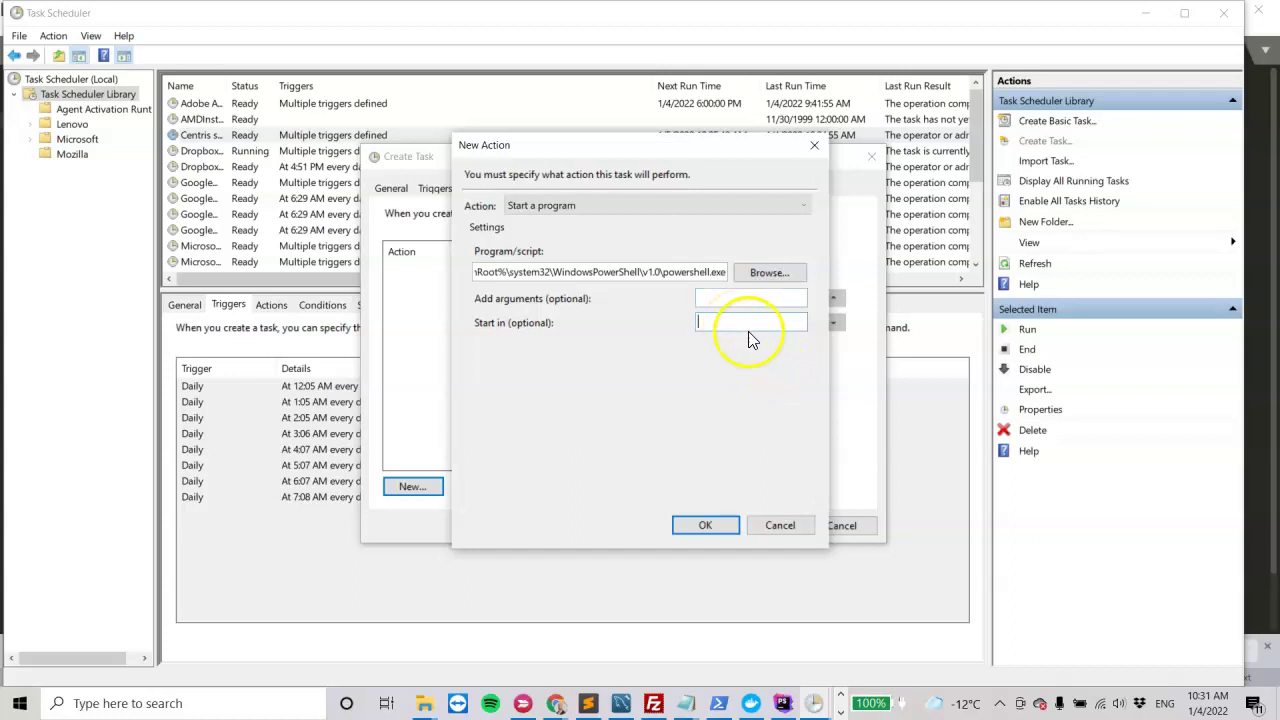
Step: Put the whole docker ps check-and-restart command from the notes into Add arguments
key("alt+Tab")
key("Escape")
mouse_move(780, 708)
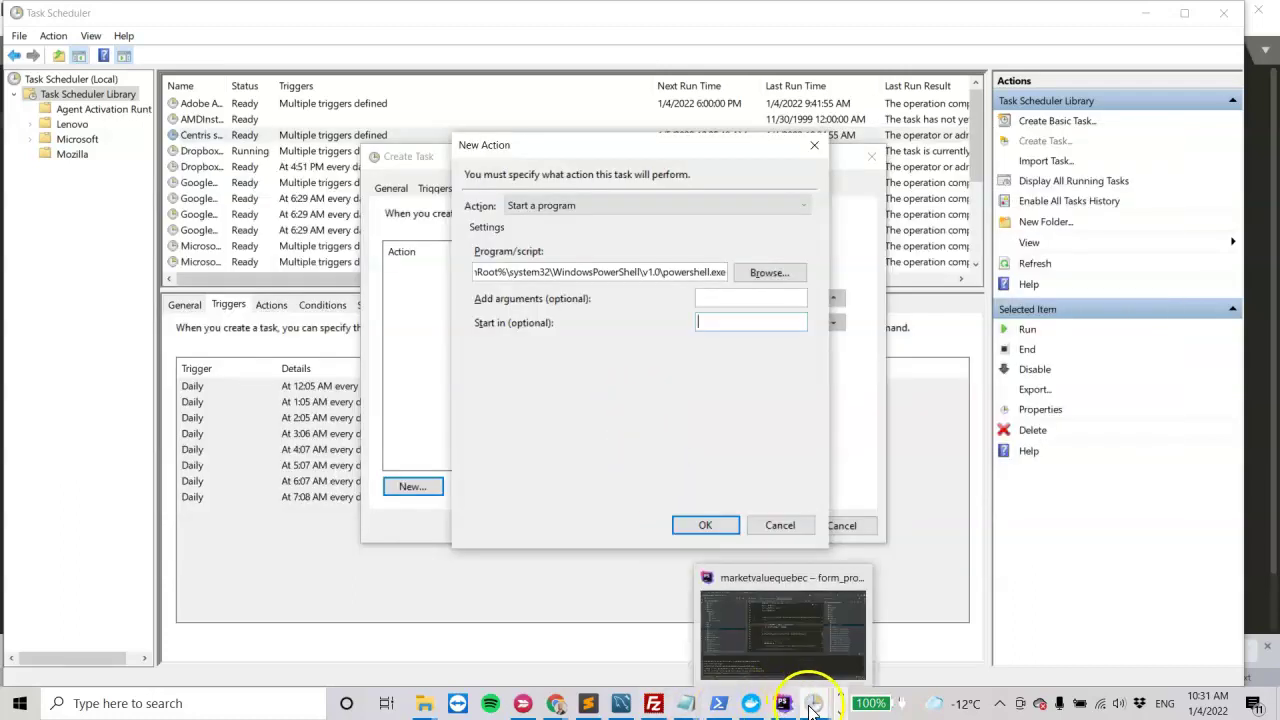
left_click(587, 703)
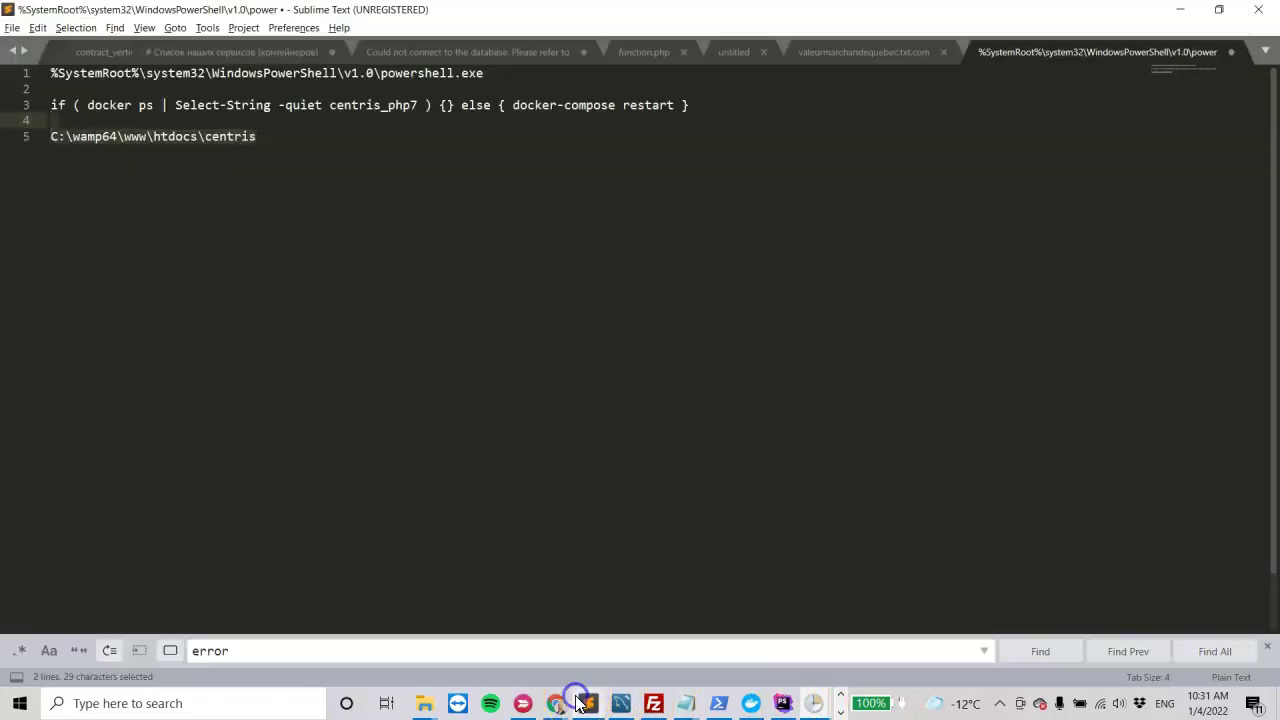
left_click(380, 95)
left_click_drag(686, 106, 62, 107)
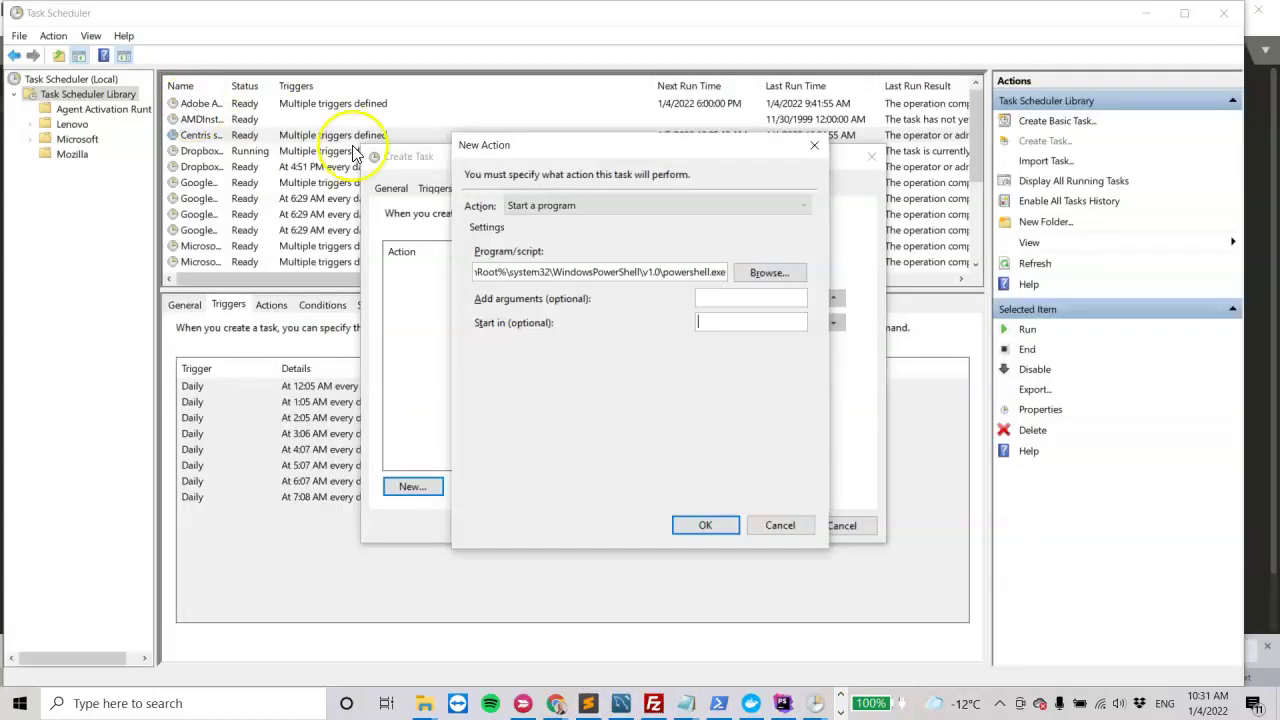
key("alt+Tab")
left_click(743, 297)
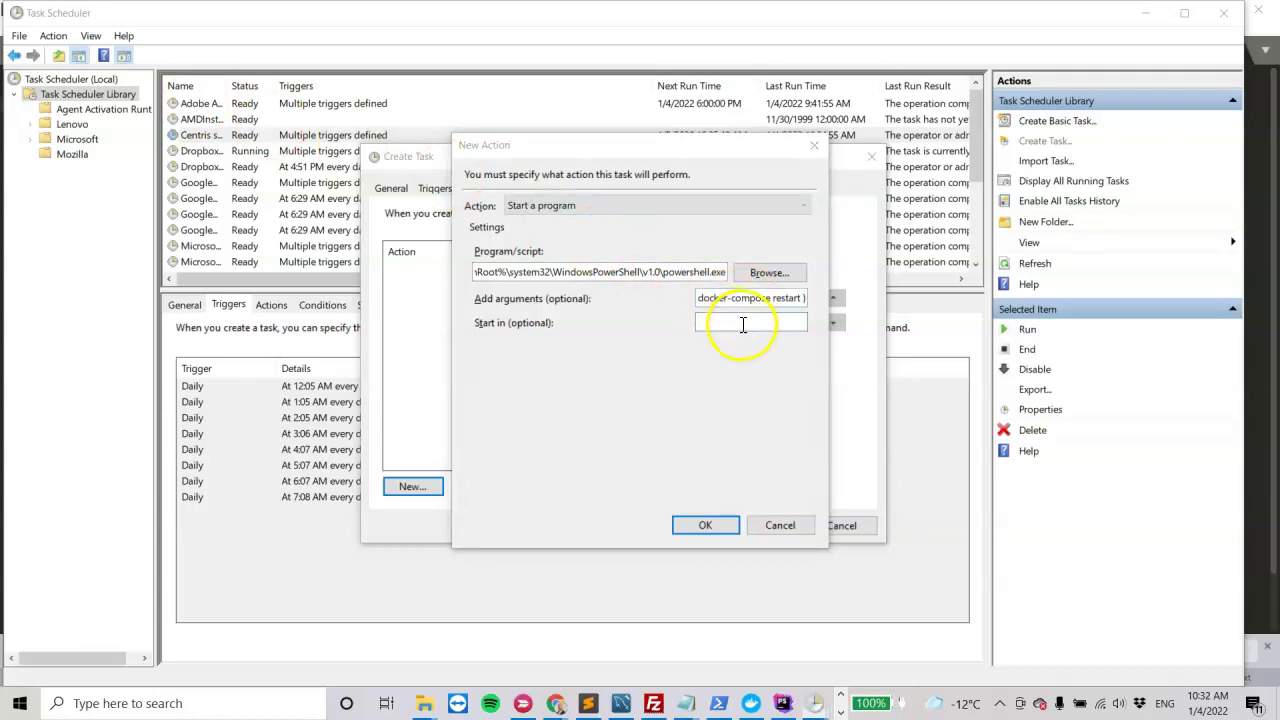
Step: Paste the centris folder path into Start in and verify the folder in File Explorer
left_click(585, 700)
key("ctrl+c")
left_click(420, 700)
key("ctrl+v")
left_click(418, 703)
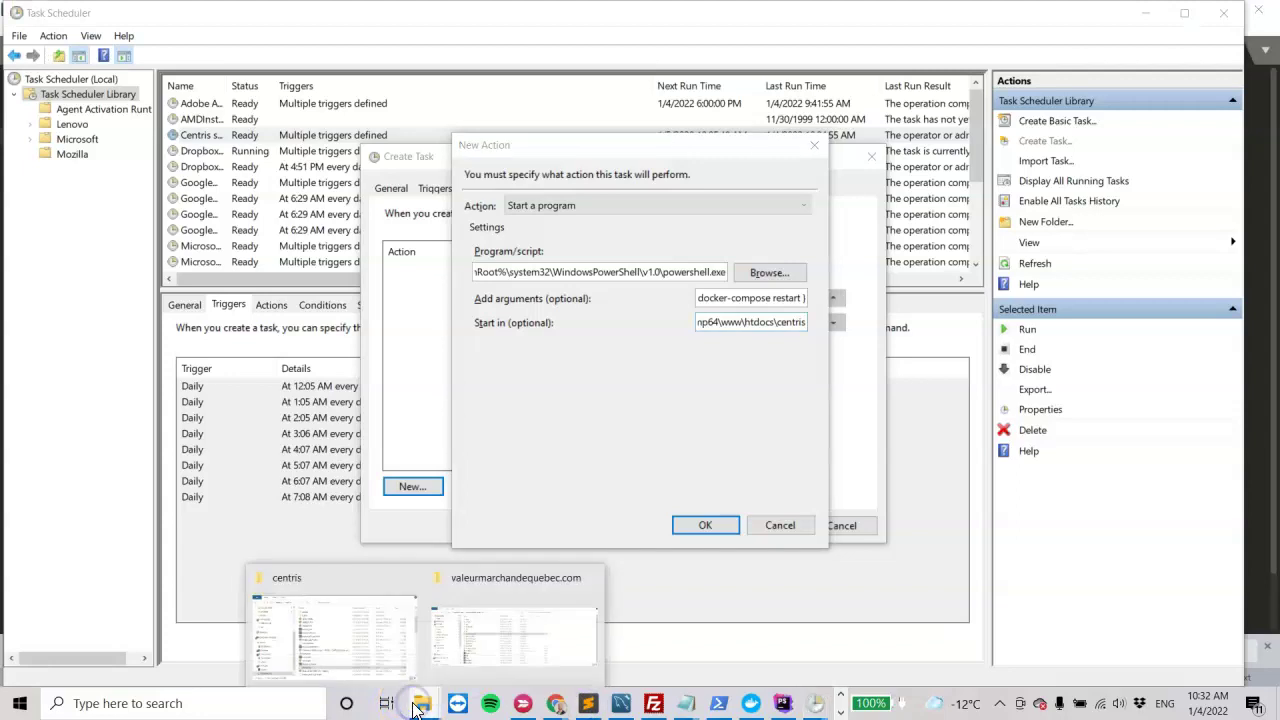
left_click(391, 626)
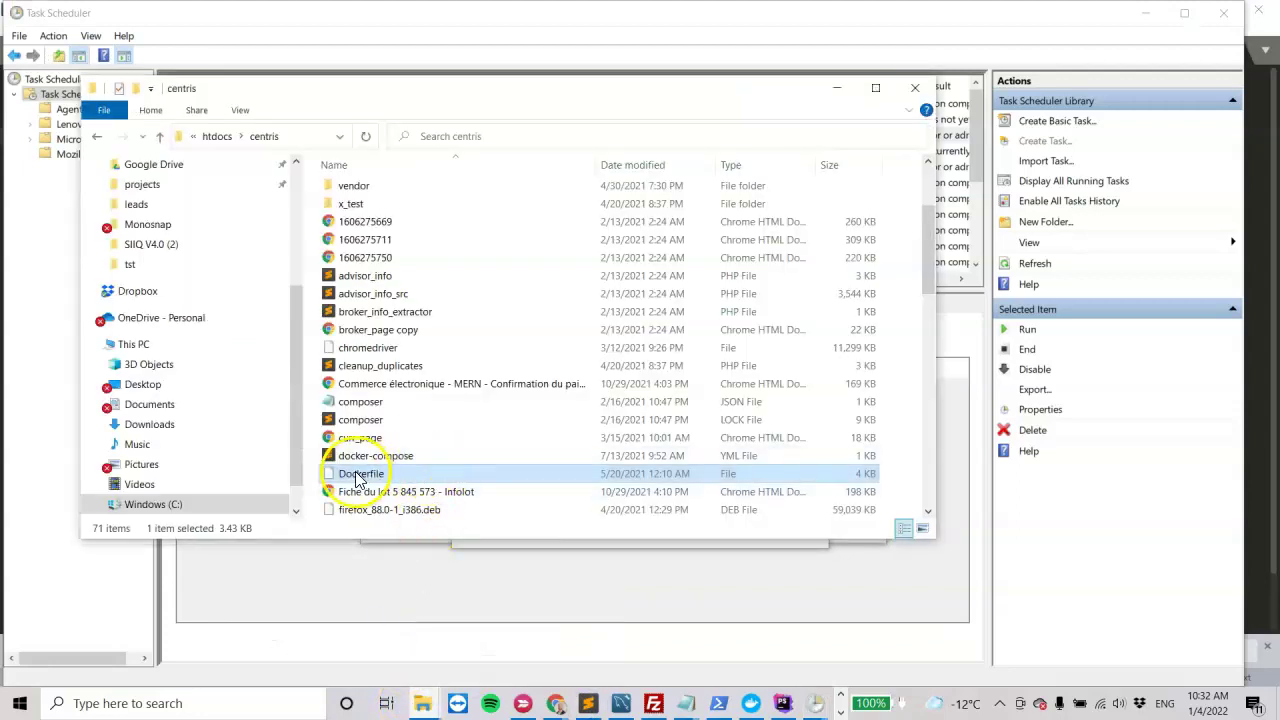
left_click(714, 658)
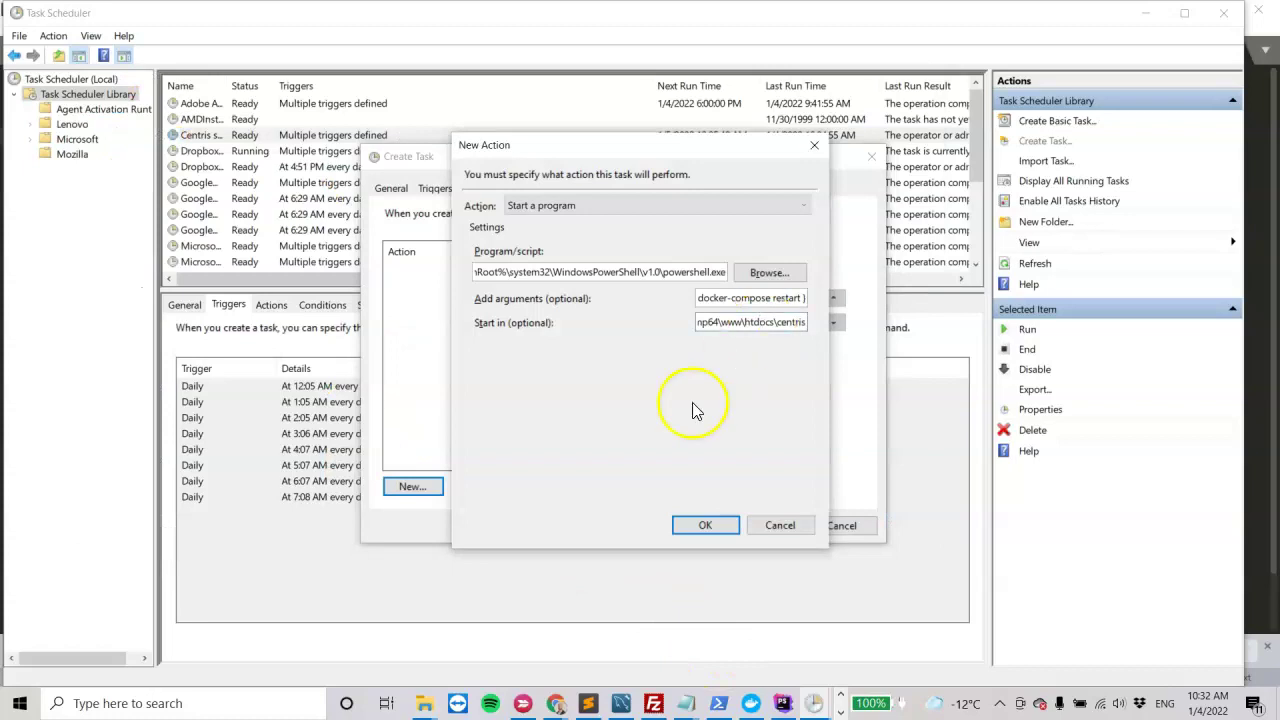
Step: Review the program path and arguments, then select SystemRoot in the notes
double_click(567, 272)
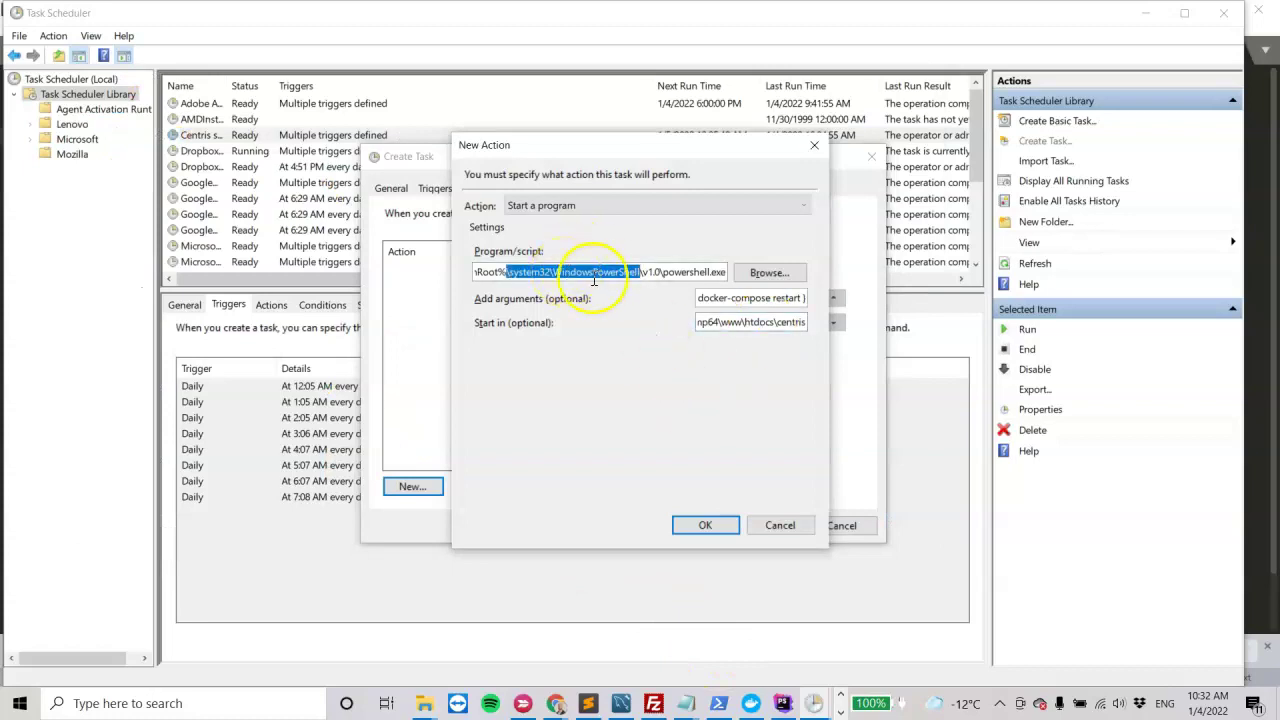
left_click_drag(771, 297, 731, 297)
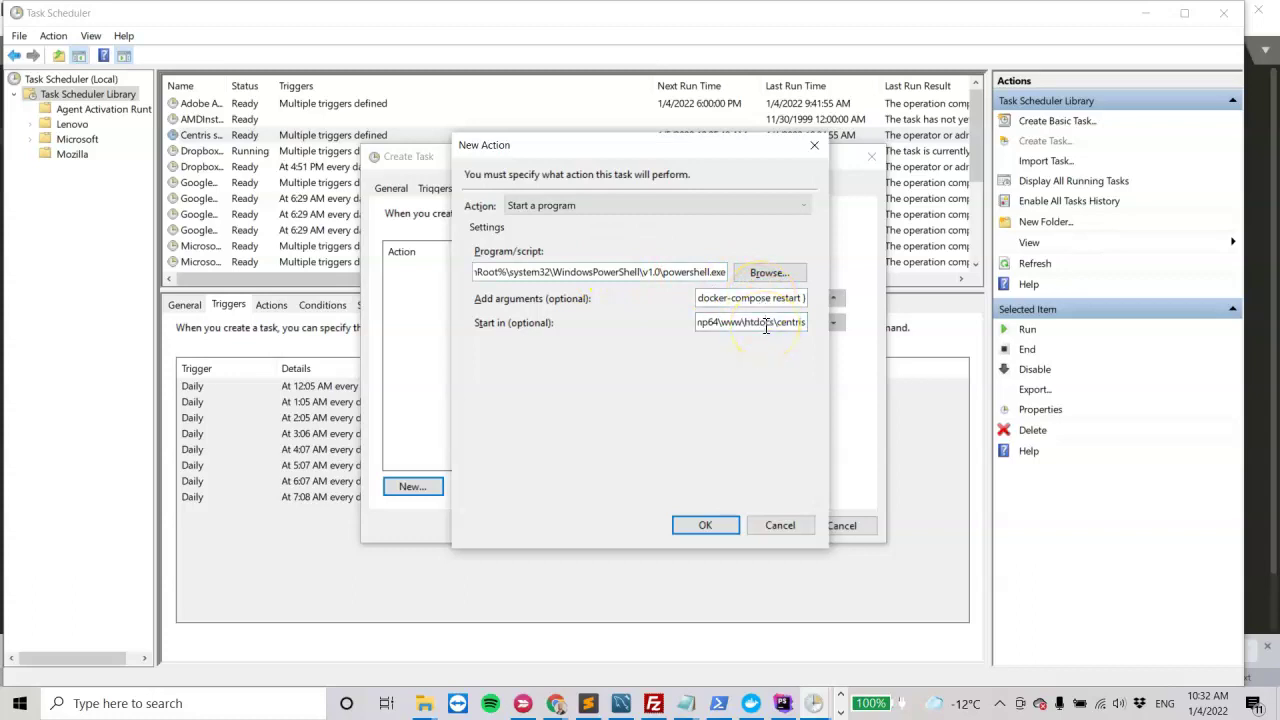
key("alt+Tab")
double_click(83, 76)
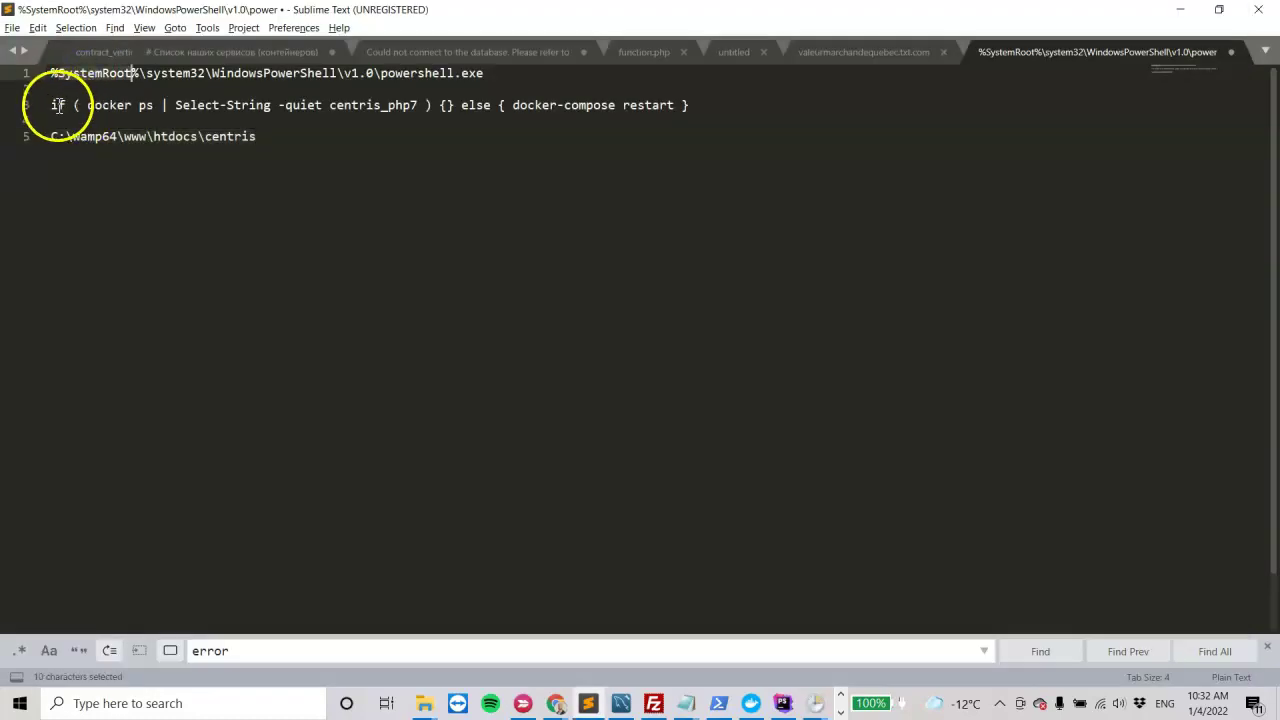
Step: Reselect the restart command and folder path lines, then show Centris scraper's Edit Action dialog
triple_click(57, 107)
triple_click(124, 105)
double_click(142, 136)
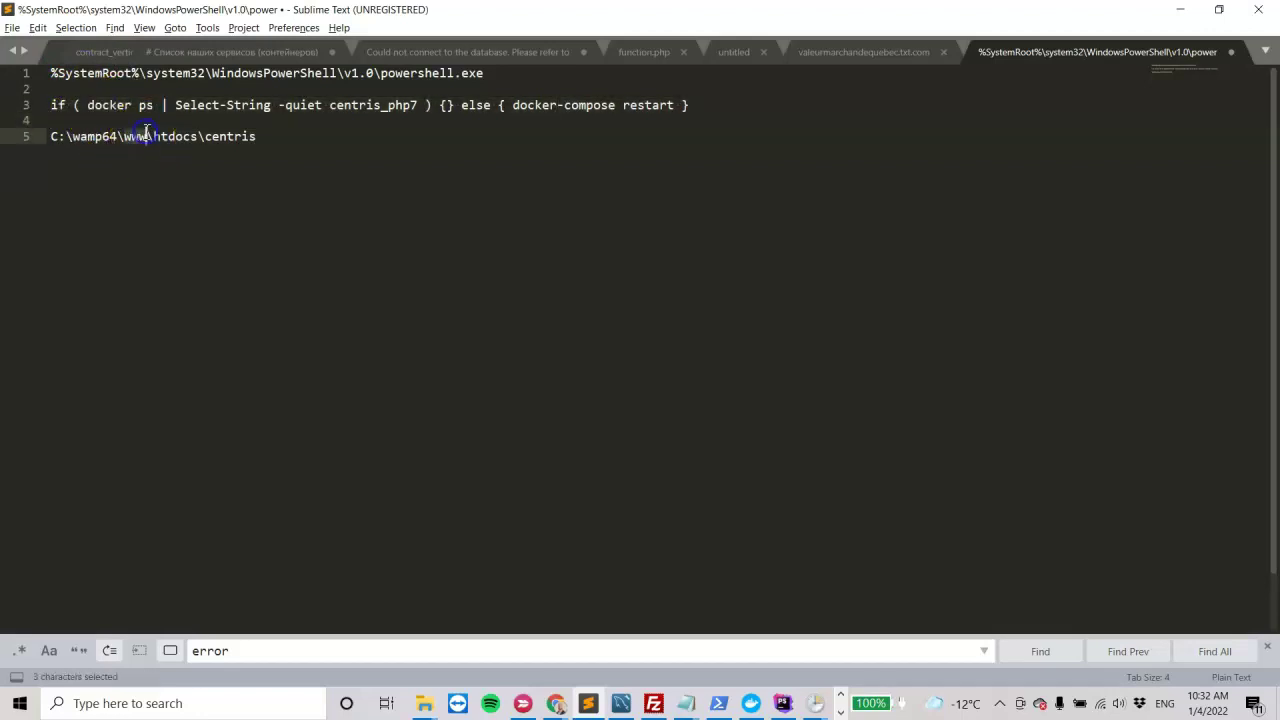
triple_click(145, 136)
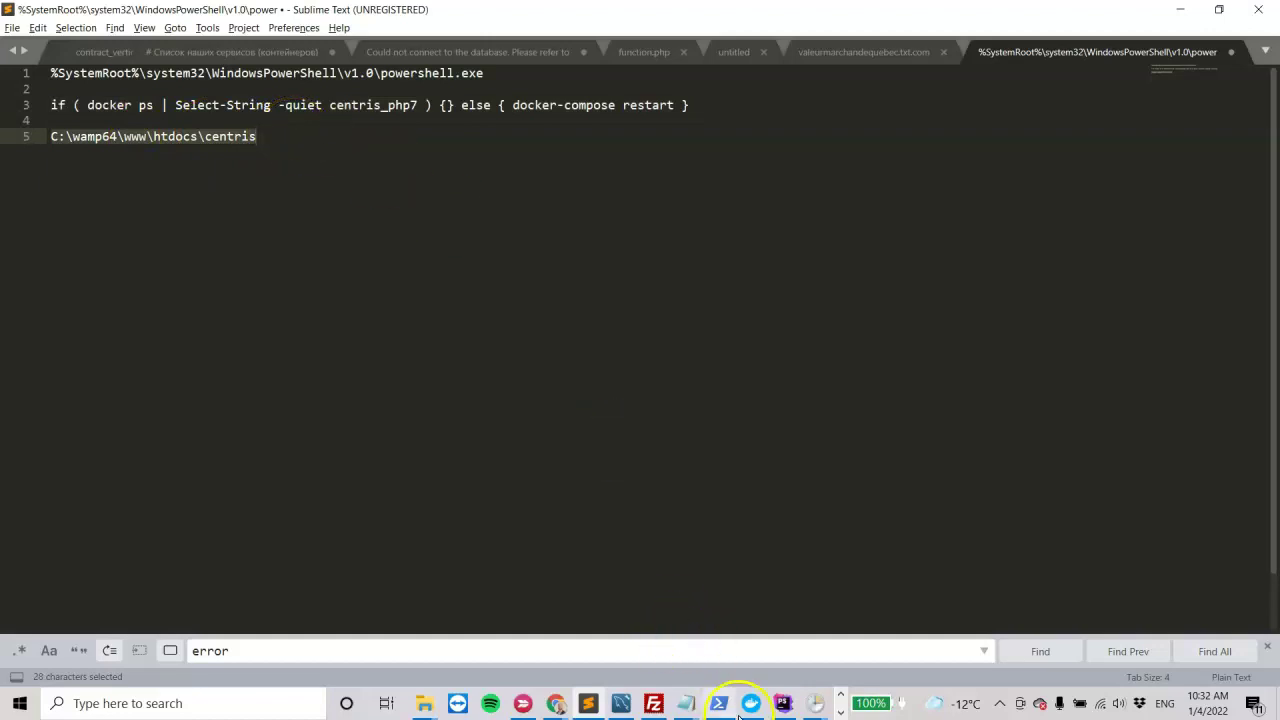
left_click(815, 703)
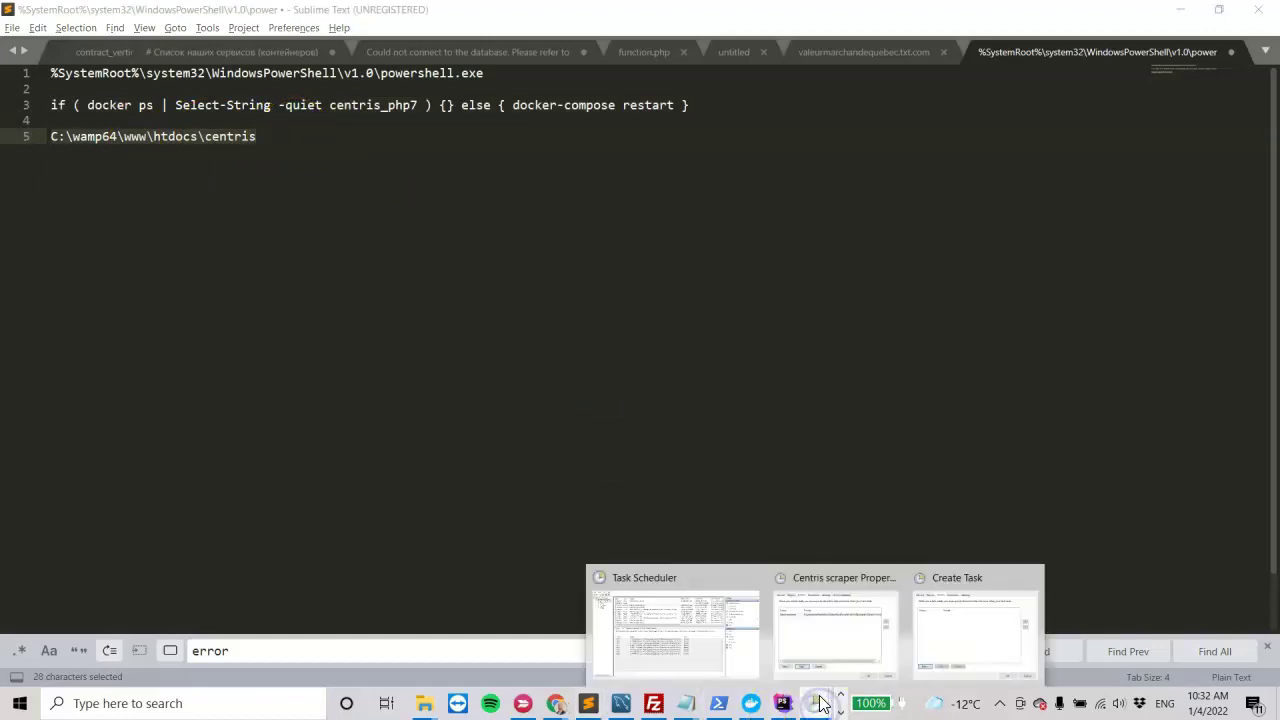
left_click(824, 632)
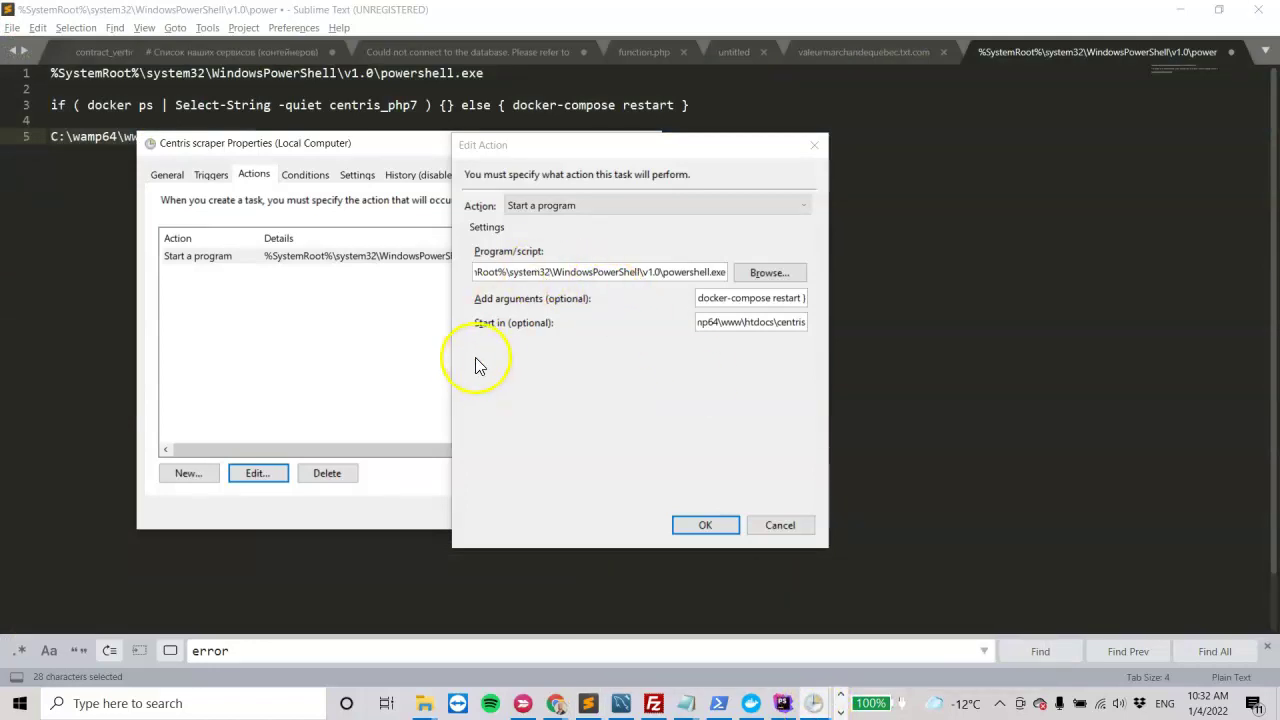
Step: Close the Centris scraper Edit Action dialog and view its Settings and Triggers tabs
left_click(705, 525)
left_click(357, 174)
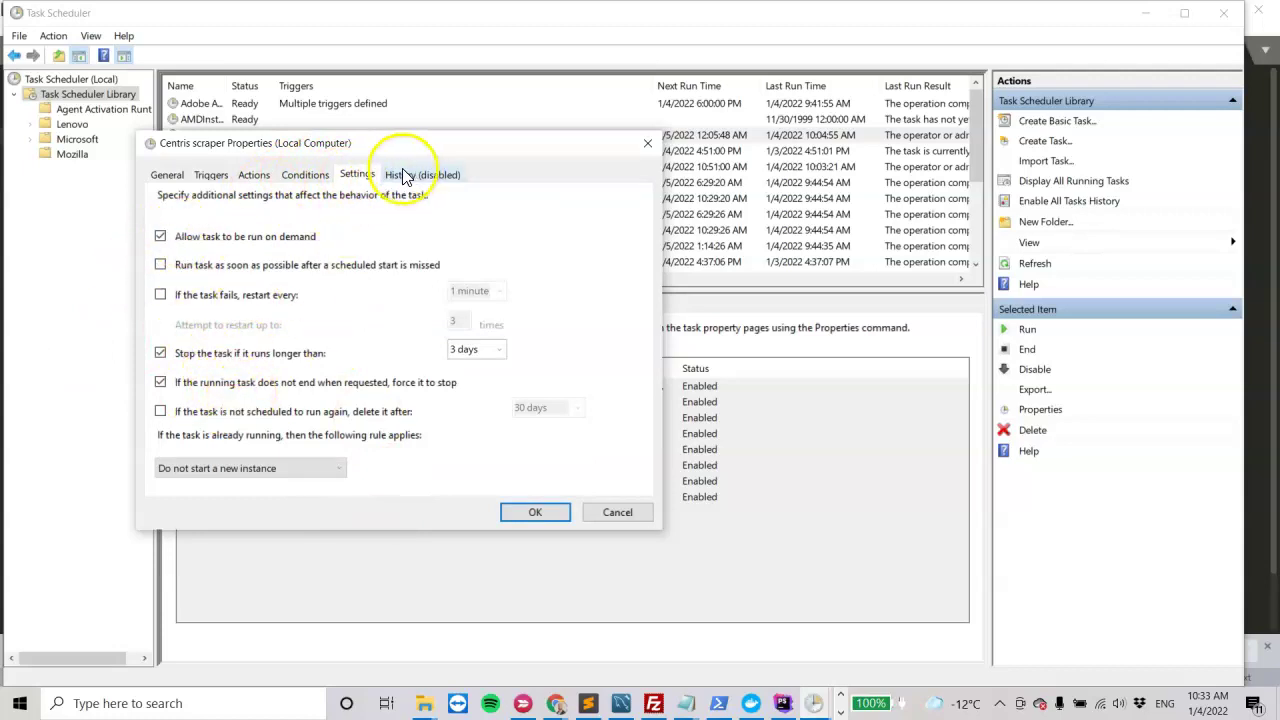
left_click(211, 174)
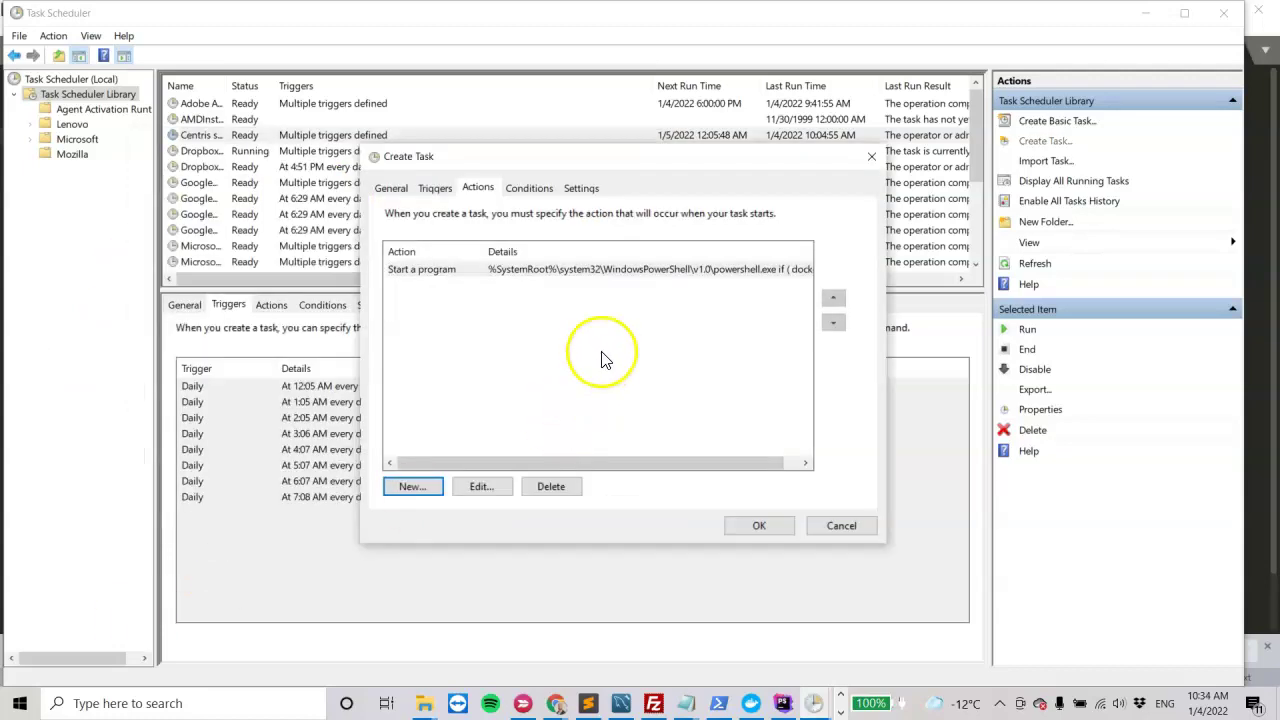
Step: Show the new task's Triggers tab and select the Daily 10:00 AM trigger row
left_click(435, 189)
left_click(541, 312)
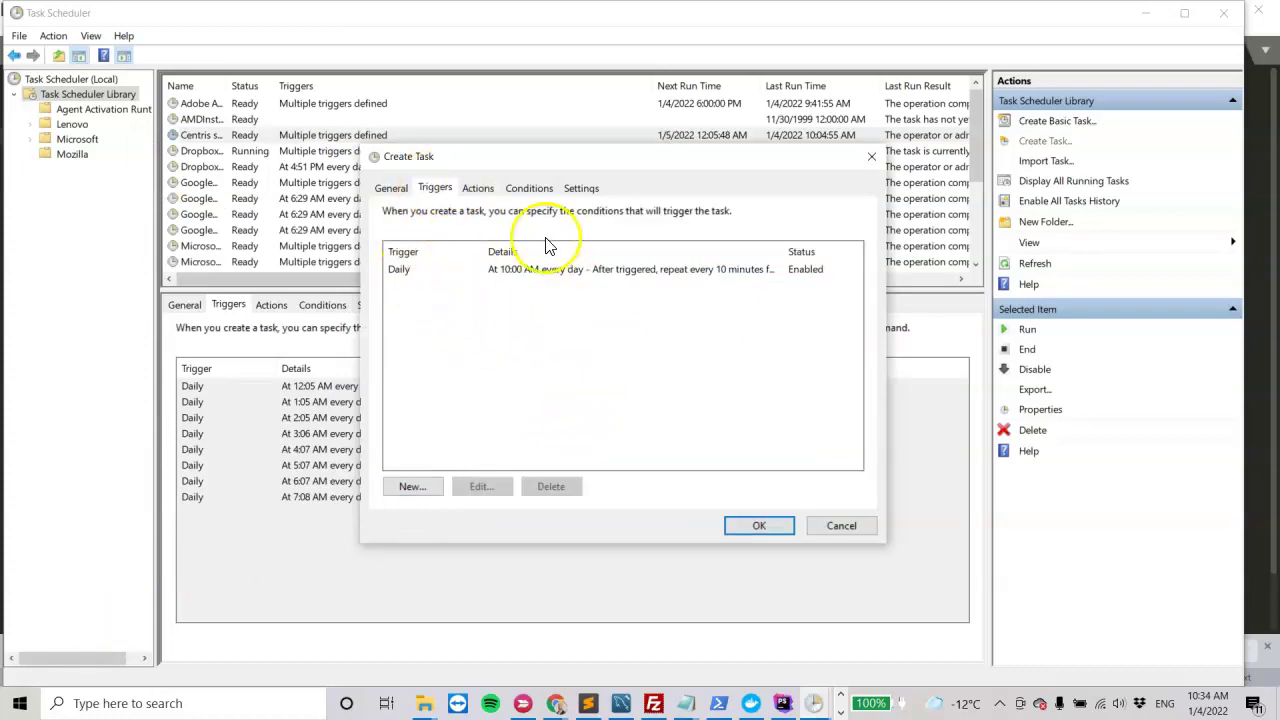
left_click_drag(529, 157, 967, 177)
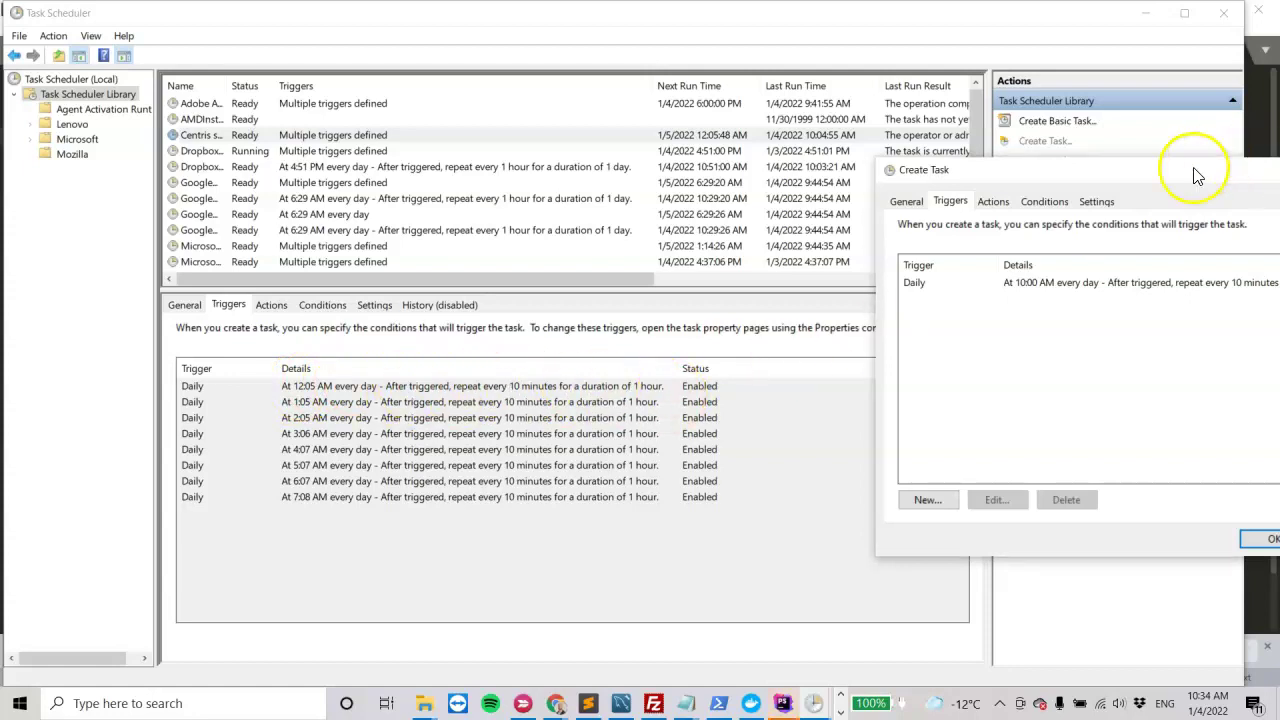
left_click_drag(1194, 171, 694, 158)
left_click(556, 275)
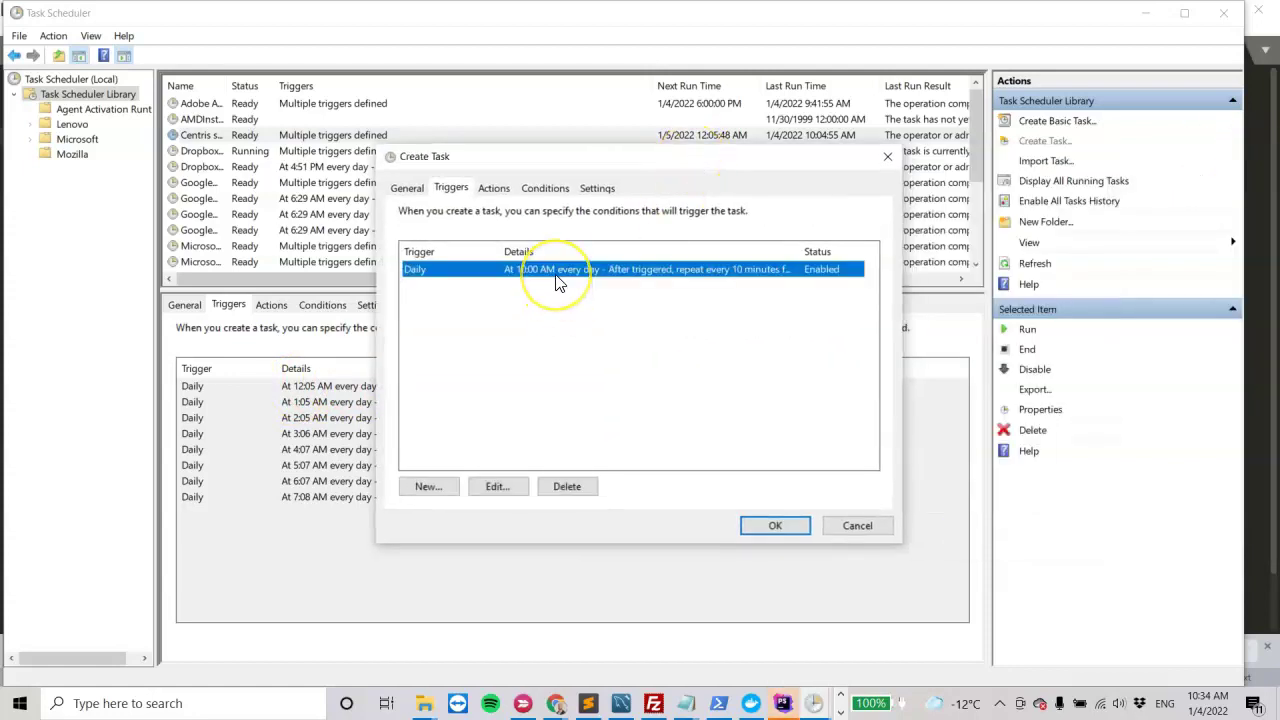